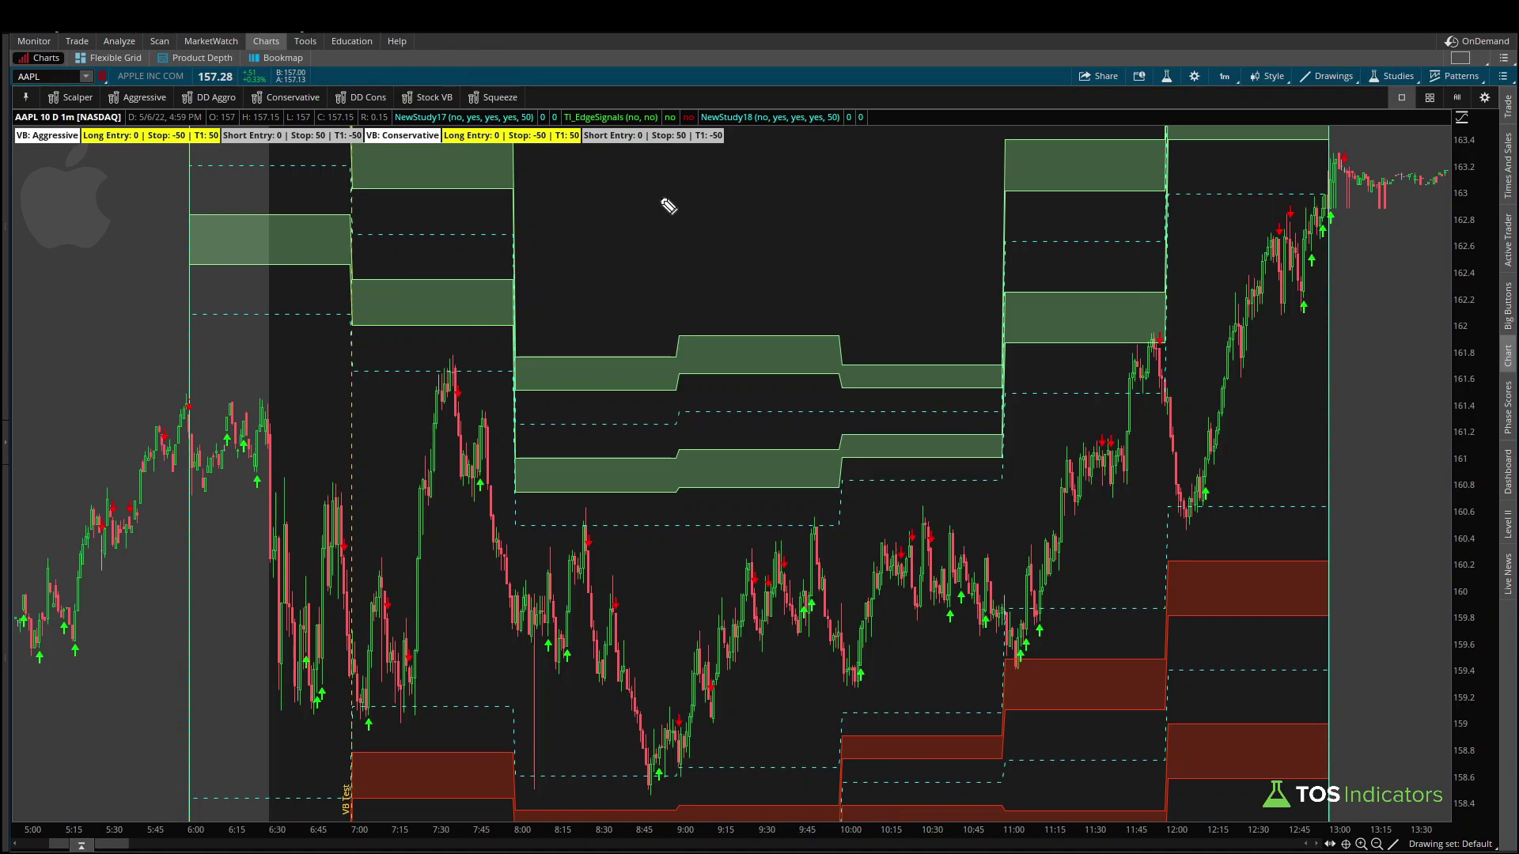
- Point out the stepped upper zone with an arrow and note, then clear the drawings
mouse_move(661, 192)
left_mouse_down()
mouse_move(719, 289)
mouse_move(710, 307)
mouse_move(728, 290)
left_mouse_up()
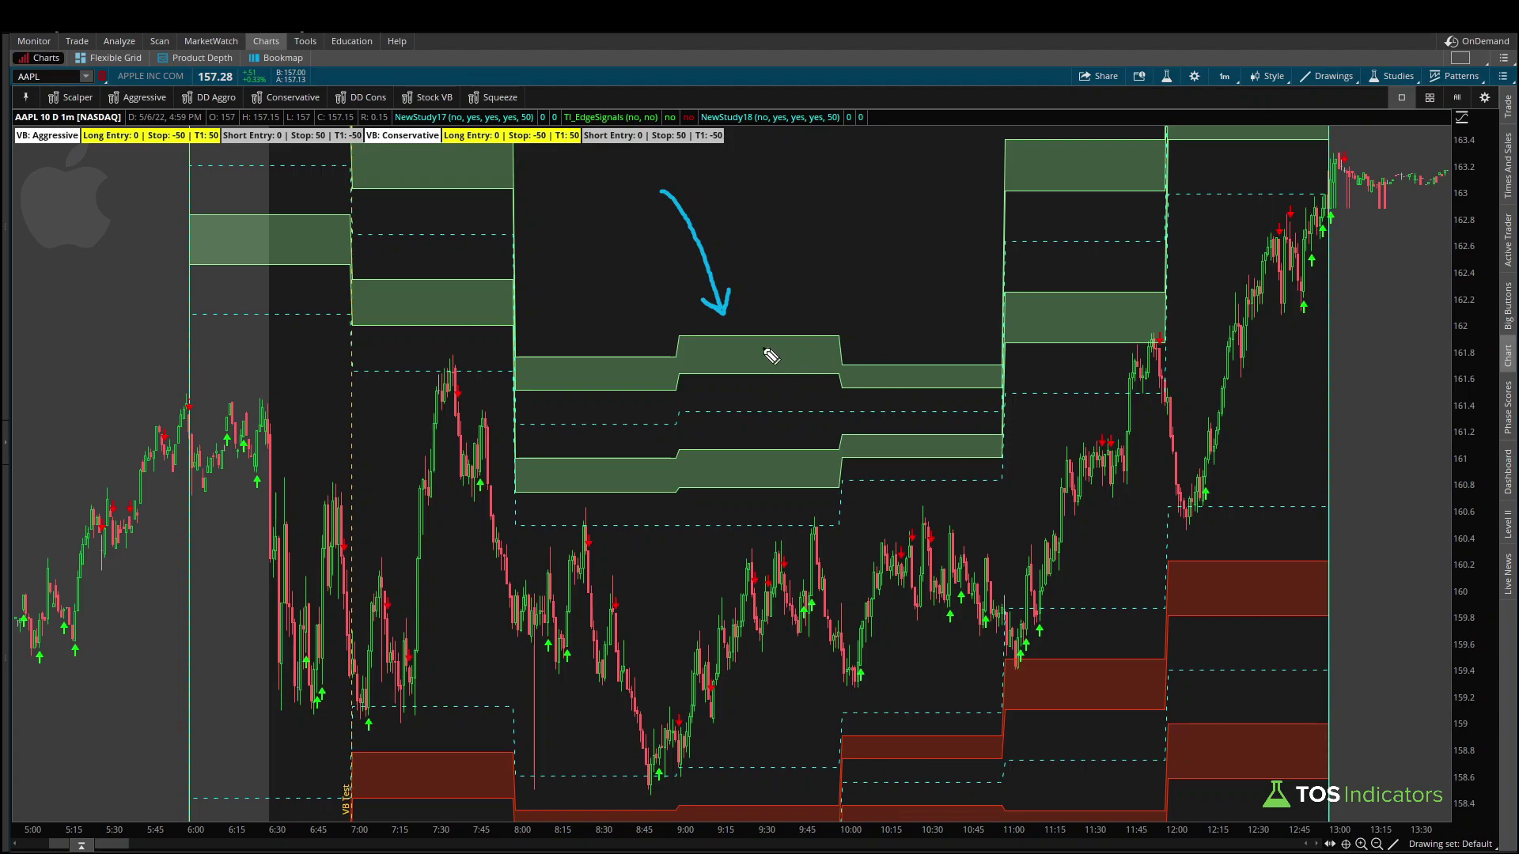
mouse_move(583, 168)
left_mouse_down()
mouse_move(564, 199)
mouse_move(633, 166)
mouse_move(623, 192)
mouse_move(642, 167)
left_mouse_up()
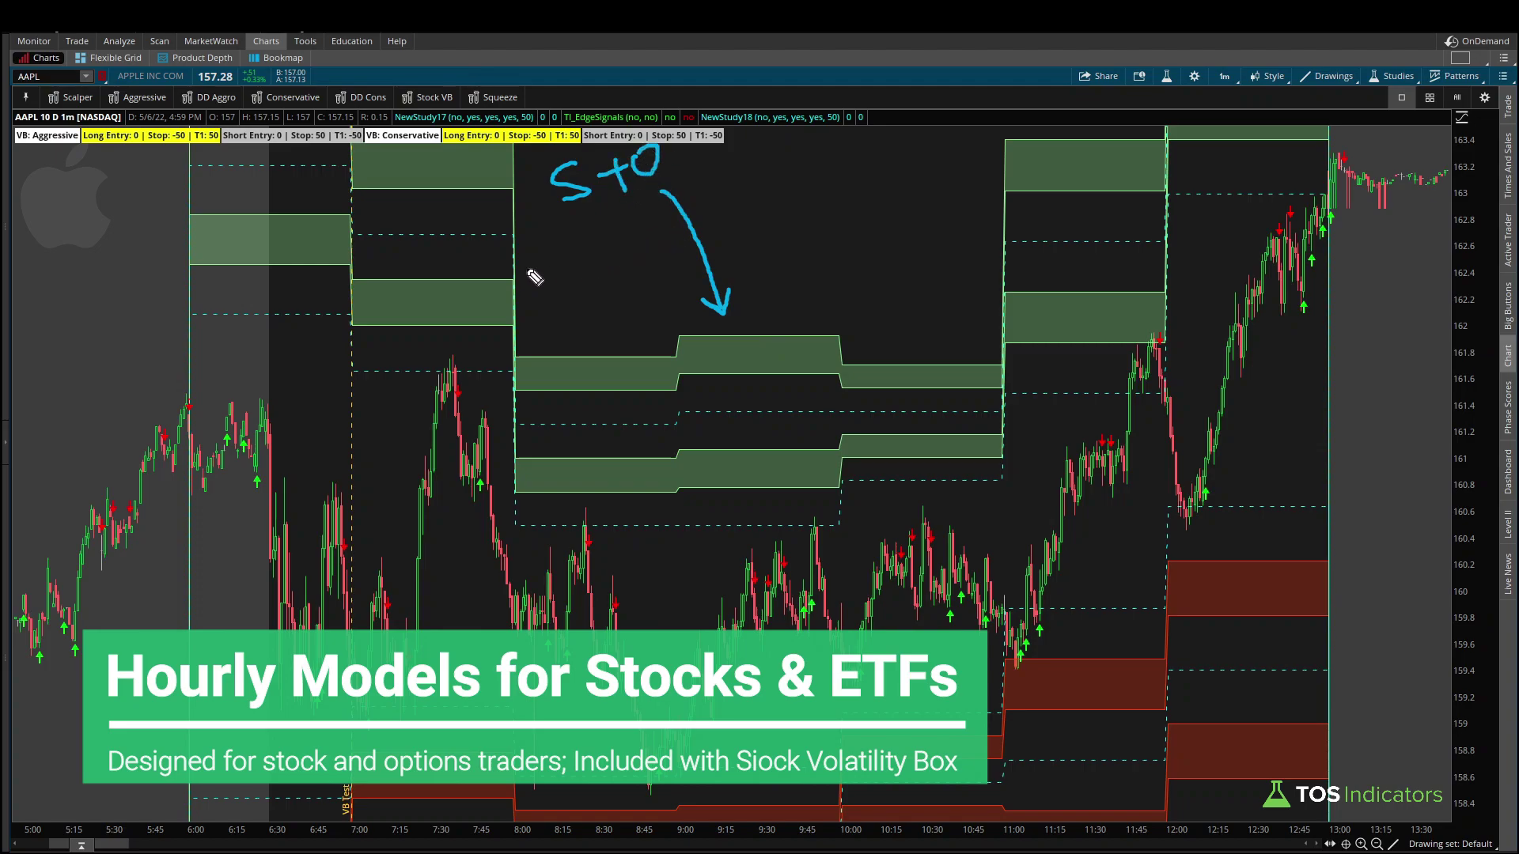
key("Escape")
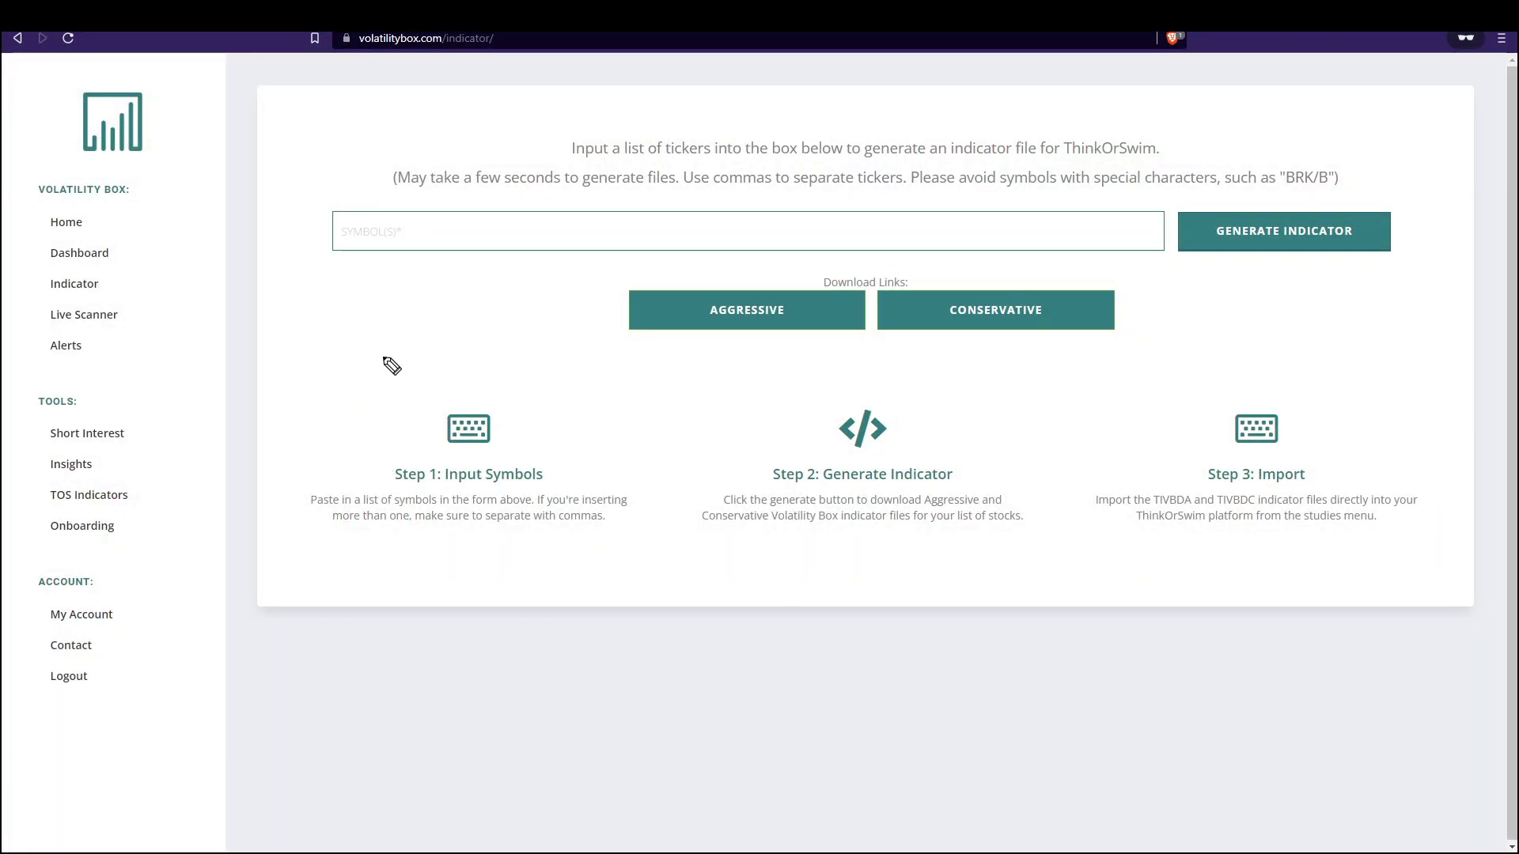
- Enter AAPL on the Volatility Box indicator page and generate its indicator files
left_click_drag(44, 301, 101, 298)
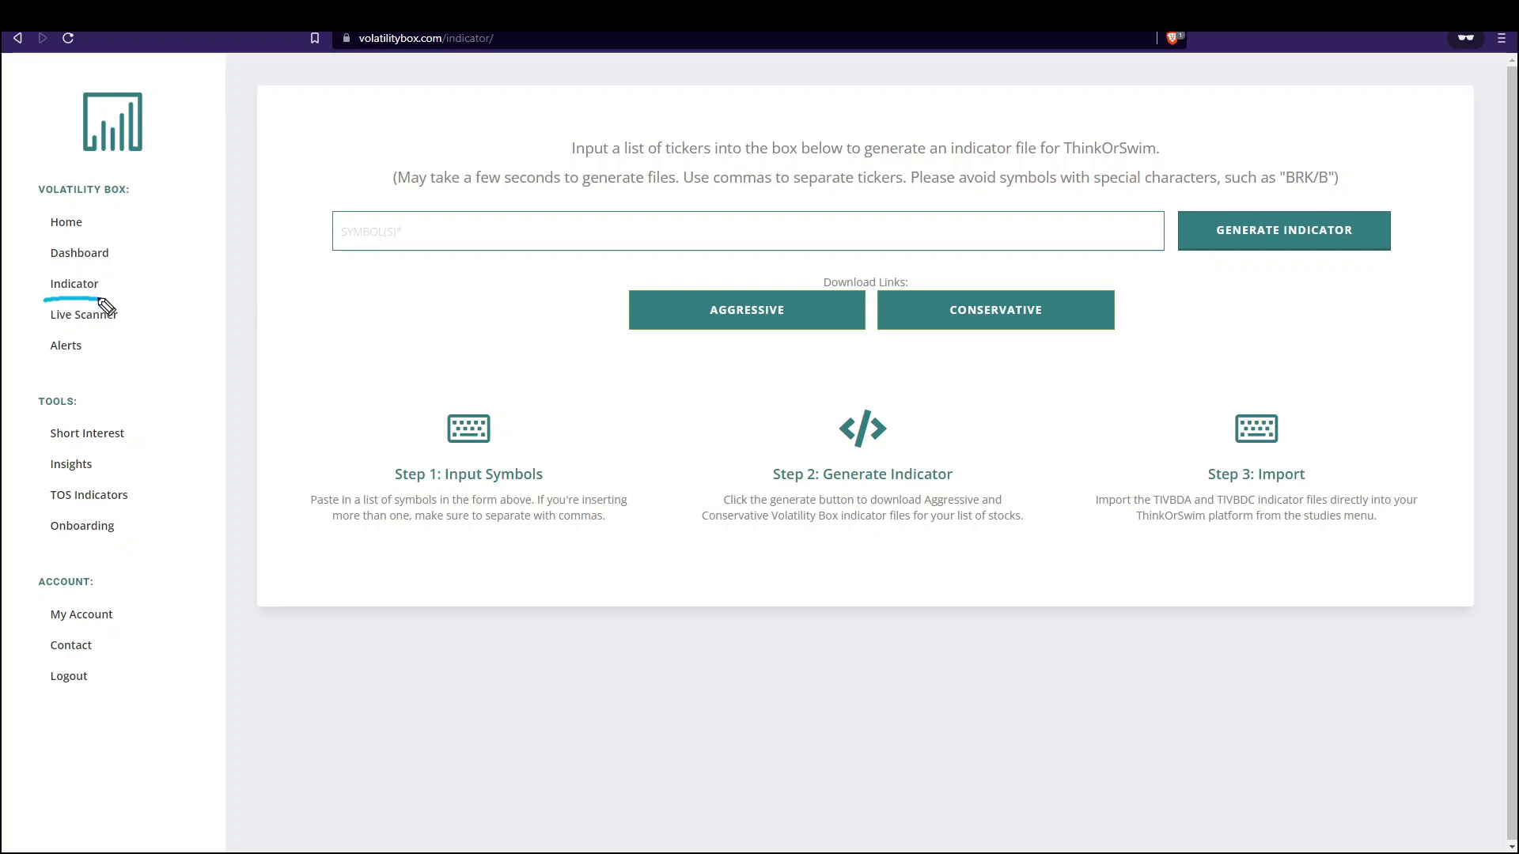
left_click_drag(143, 298, 385, 242)
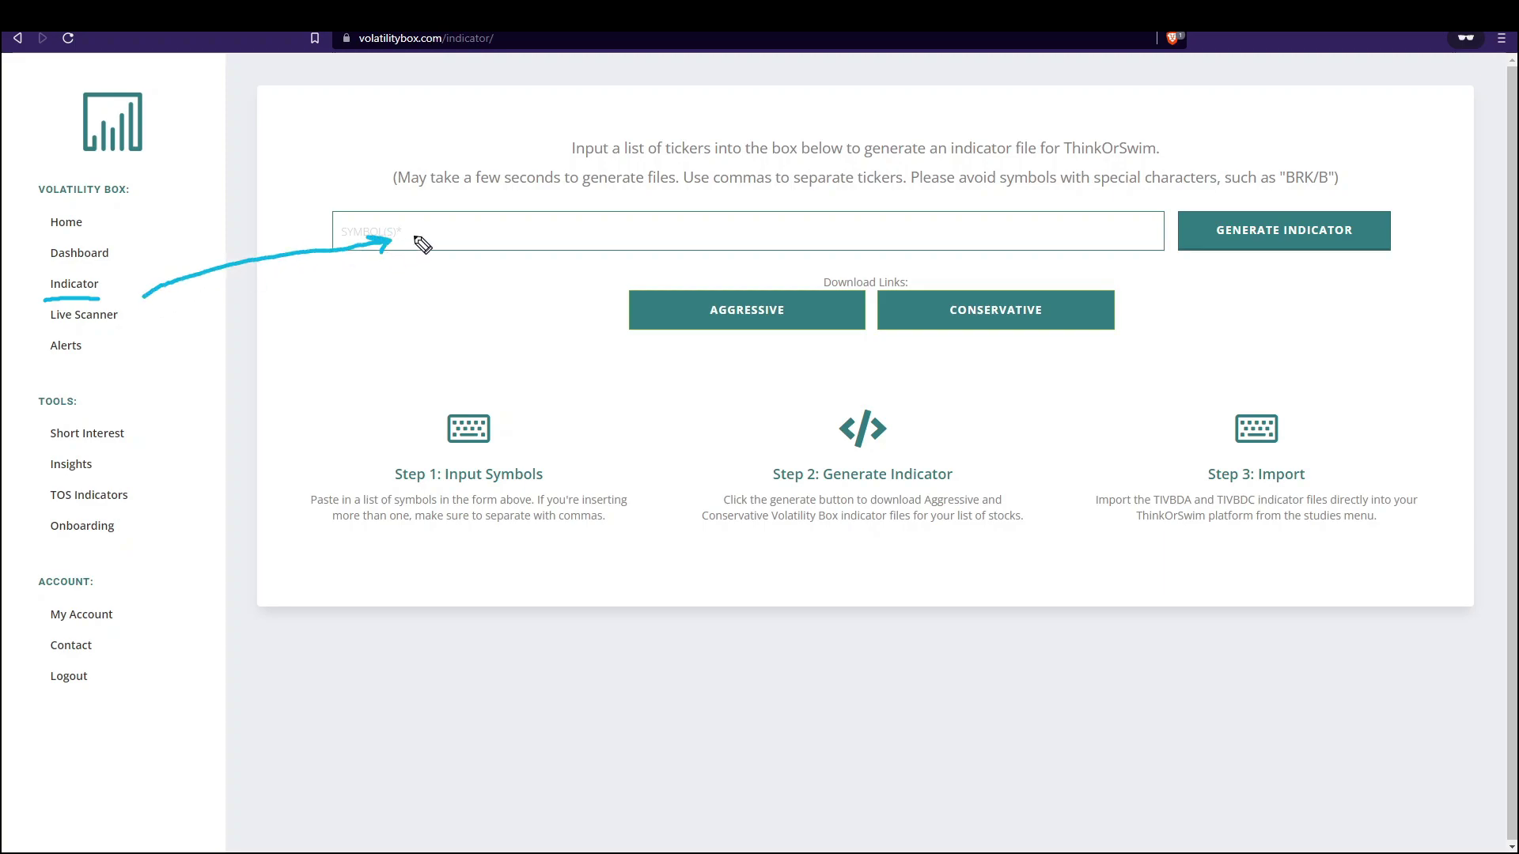
left_click(442, 232)
type("AAPL")
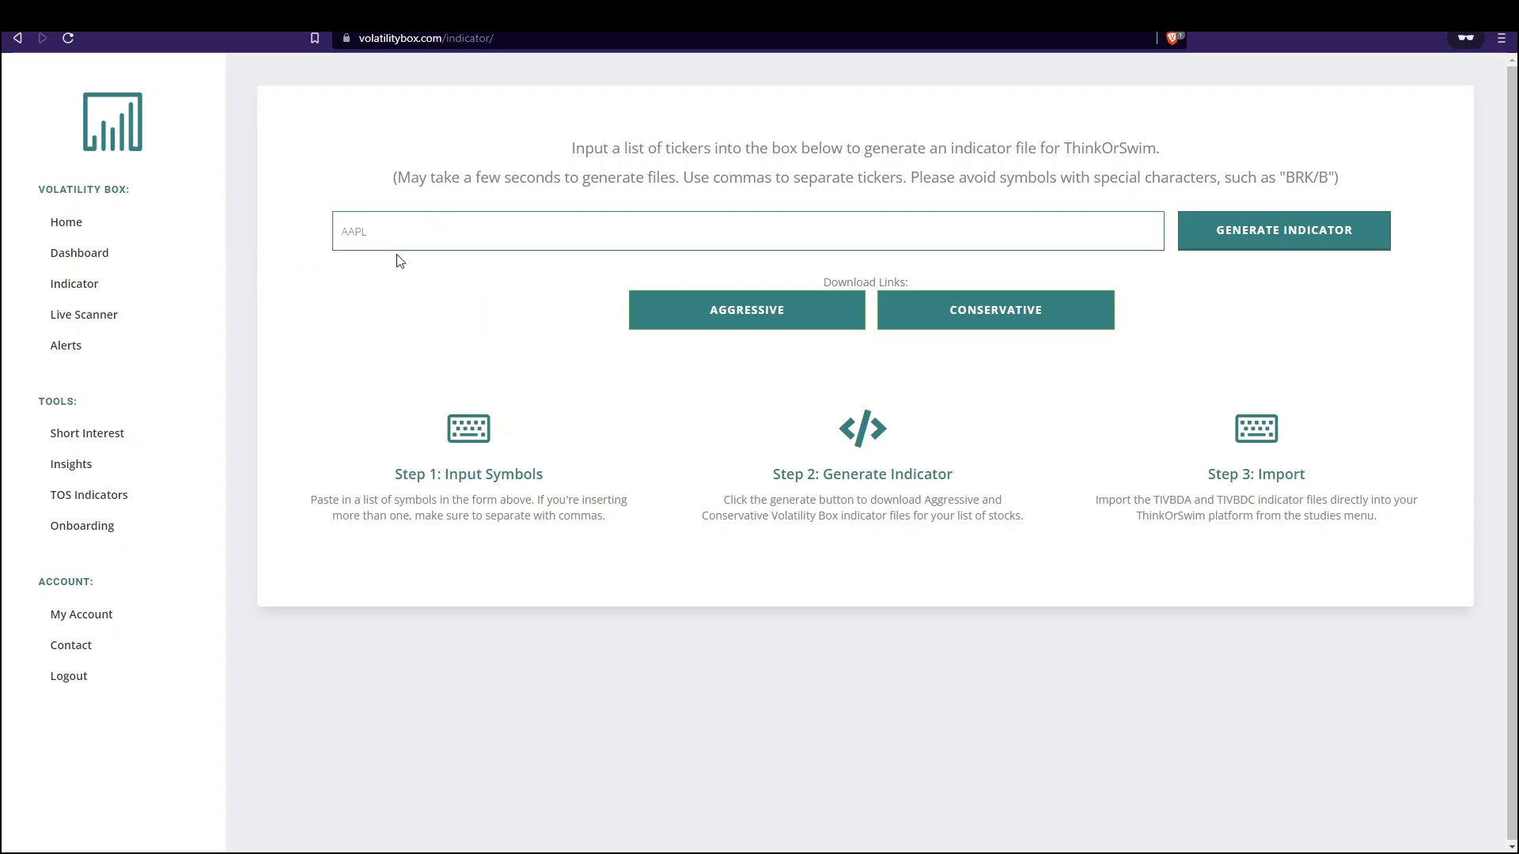
left_click(1273, 231)
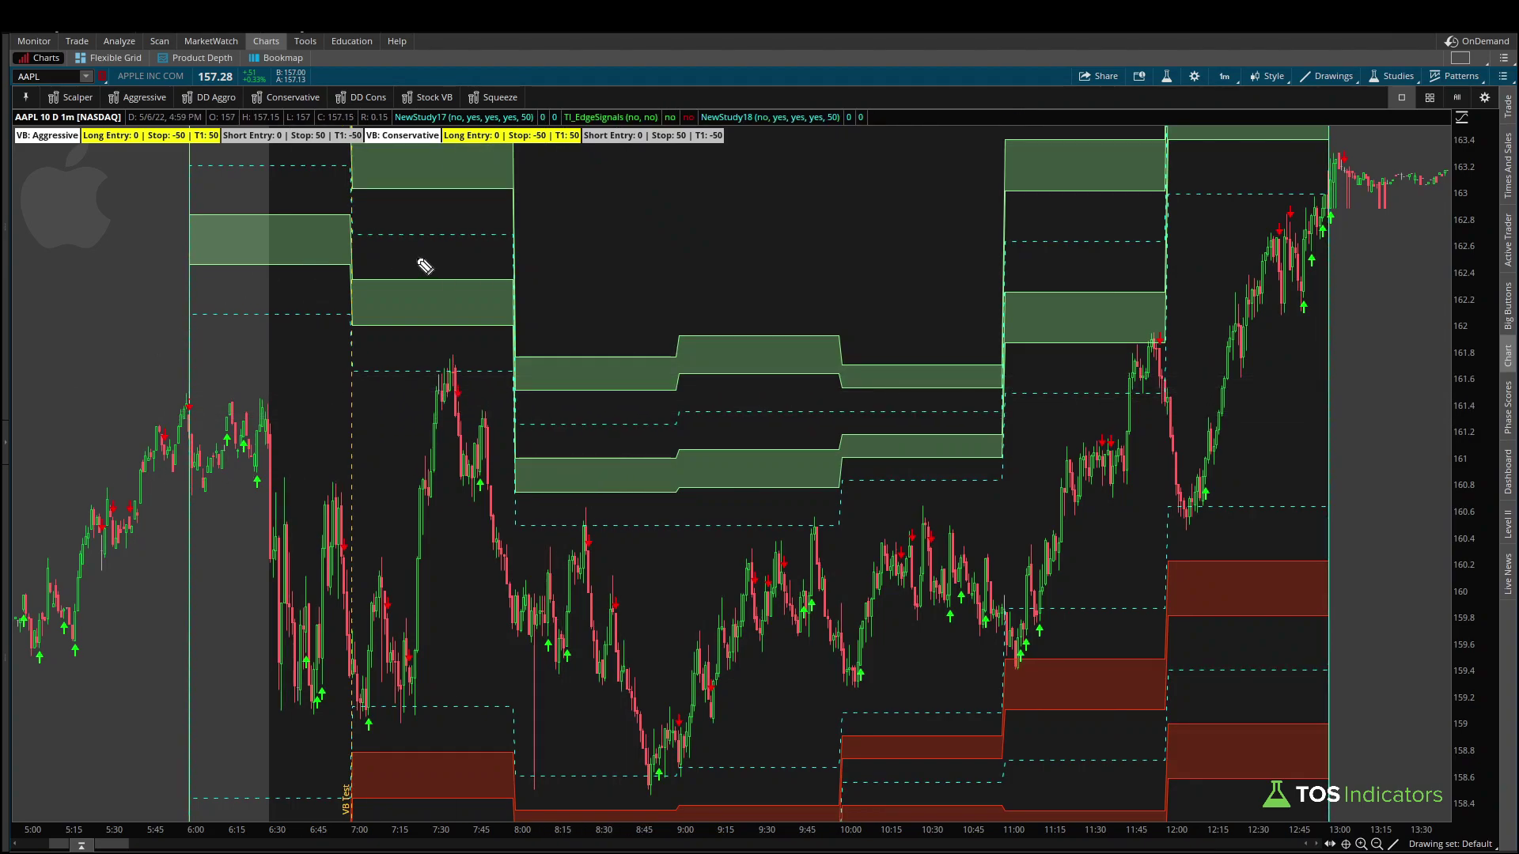
left_click_drag(13, 88, 37, 84)
left_click_drag(541, 212, 563, 206)
mouse_move(551, 208)
left_mouse_down()
mouse_move(554, 225)
mouse_move(706, 228)
mouse_move(748, 299)
mouse_move(757, 282)
left_mouse_up()
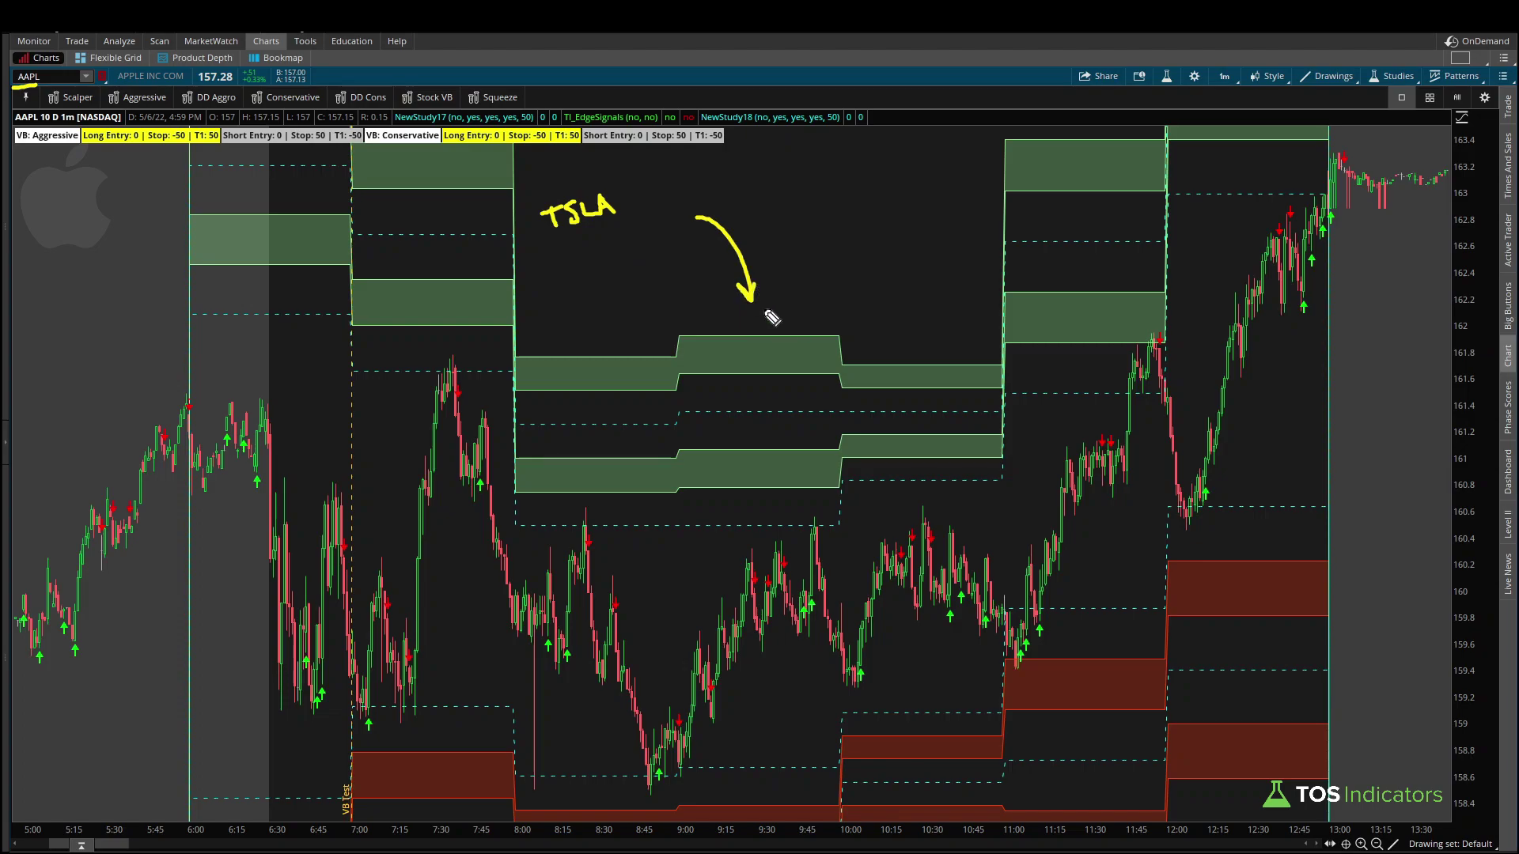
mouse_move(672, 764)
left_mouse_down()
mouse_move(636, 791)
mouse_move(668, 799)
mouse_move(674, 761)
left_mouse_up()
mouse_move(745, 722)
left_mouse_down()
mouse_move(687, 755)
mouse_move(702, 757)
mouse_move(713, 706)
mouse_move(788, 646)
left_mouse_up()
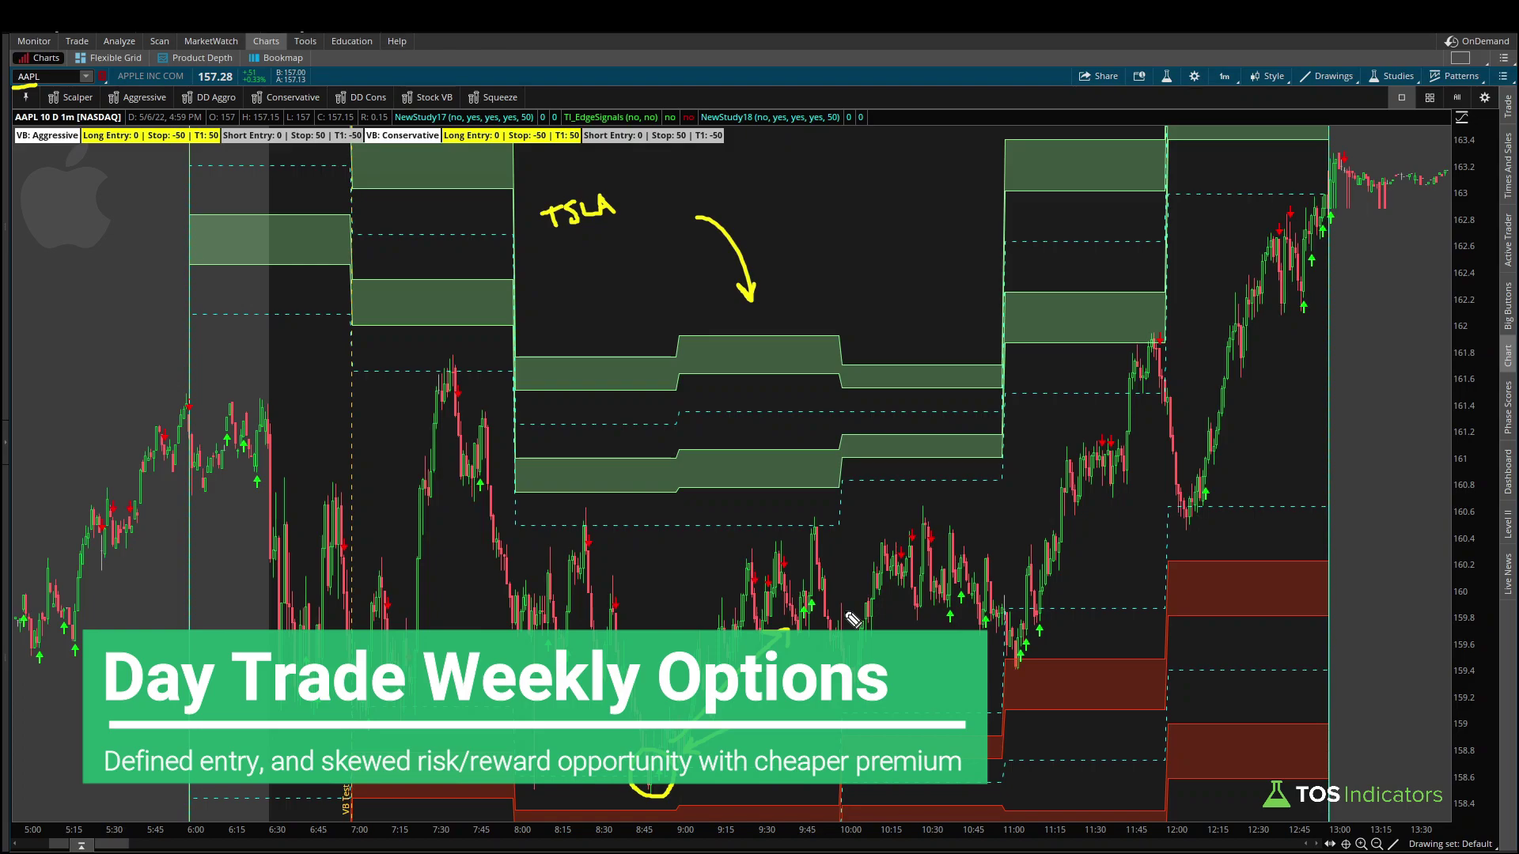
key("Escape")
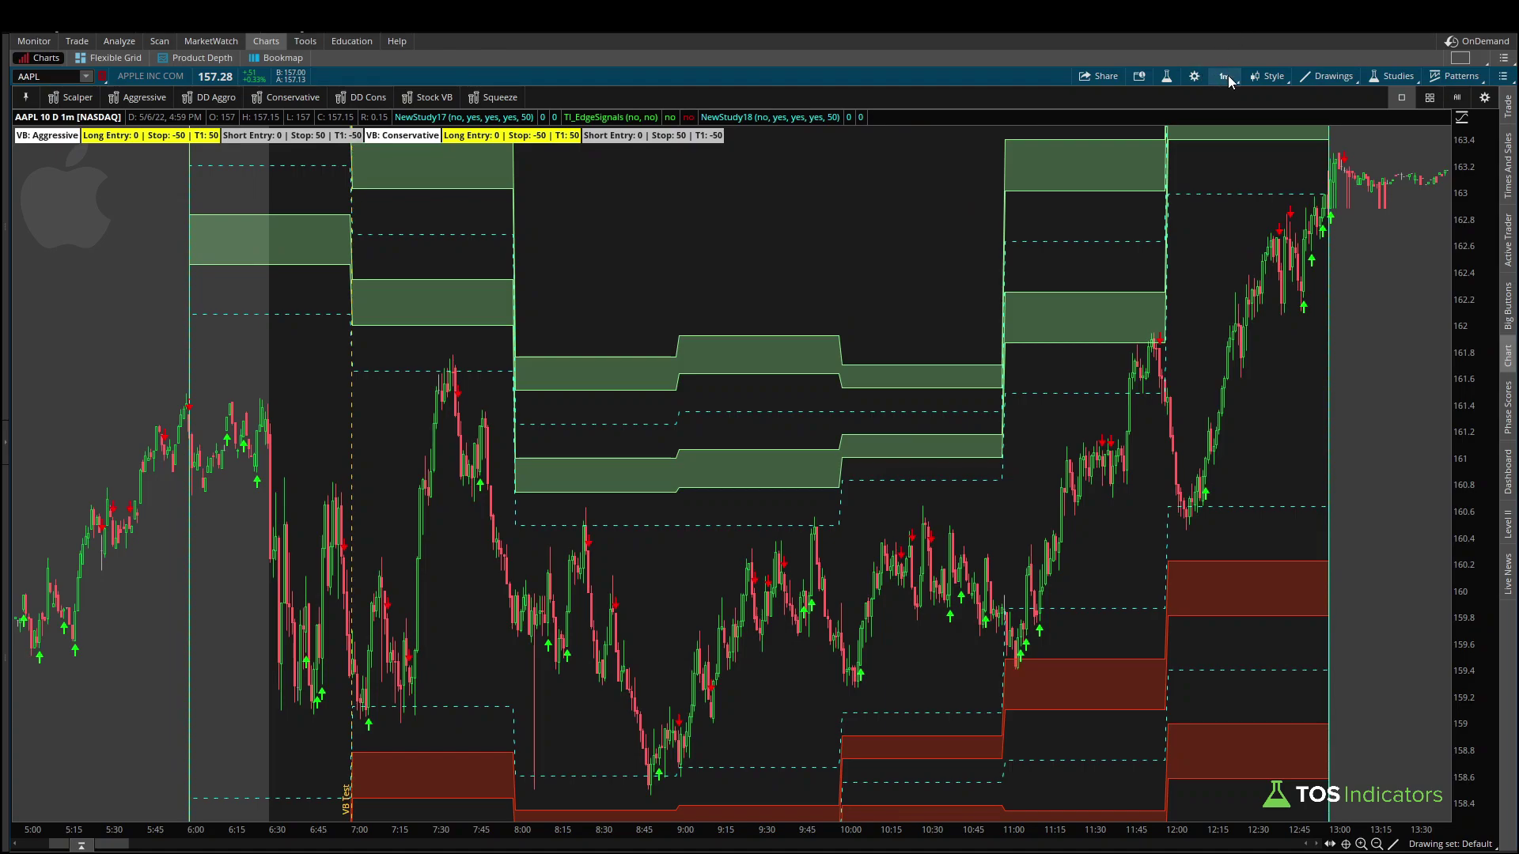
left_click(1225, 76)
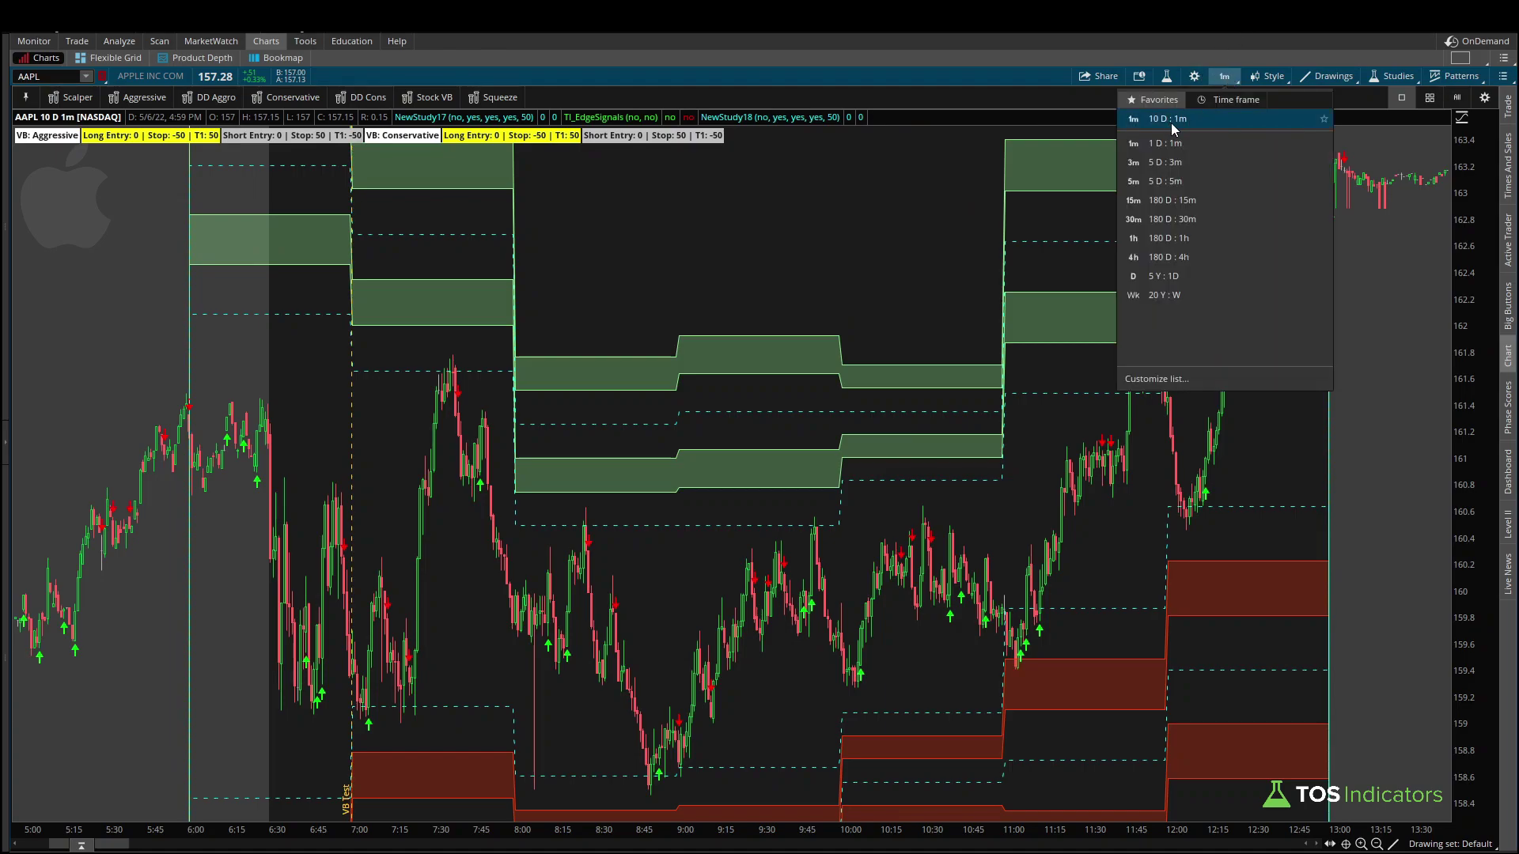
left_click(849, 37)
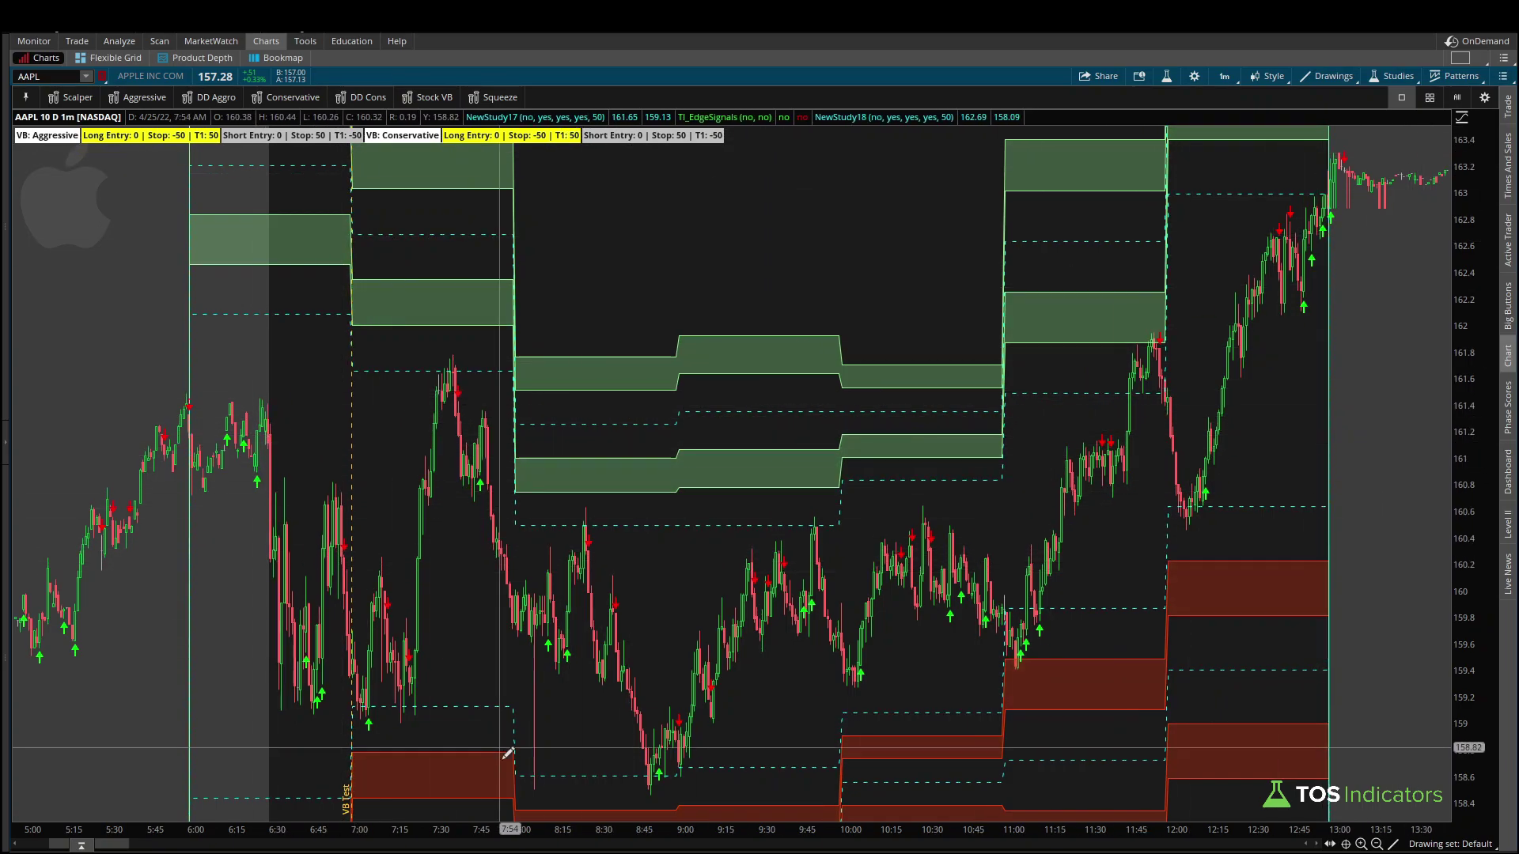
- Scroll back through earlier days, then return to the latest AAPL session spanning 4:45–13:15
mouse_move(115, 846)
left_mouse_down()
mouse_move(142, 847)
mouse_move(122, 845)
left_mouse_up()
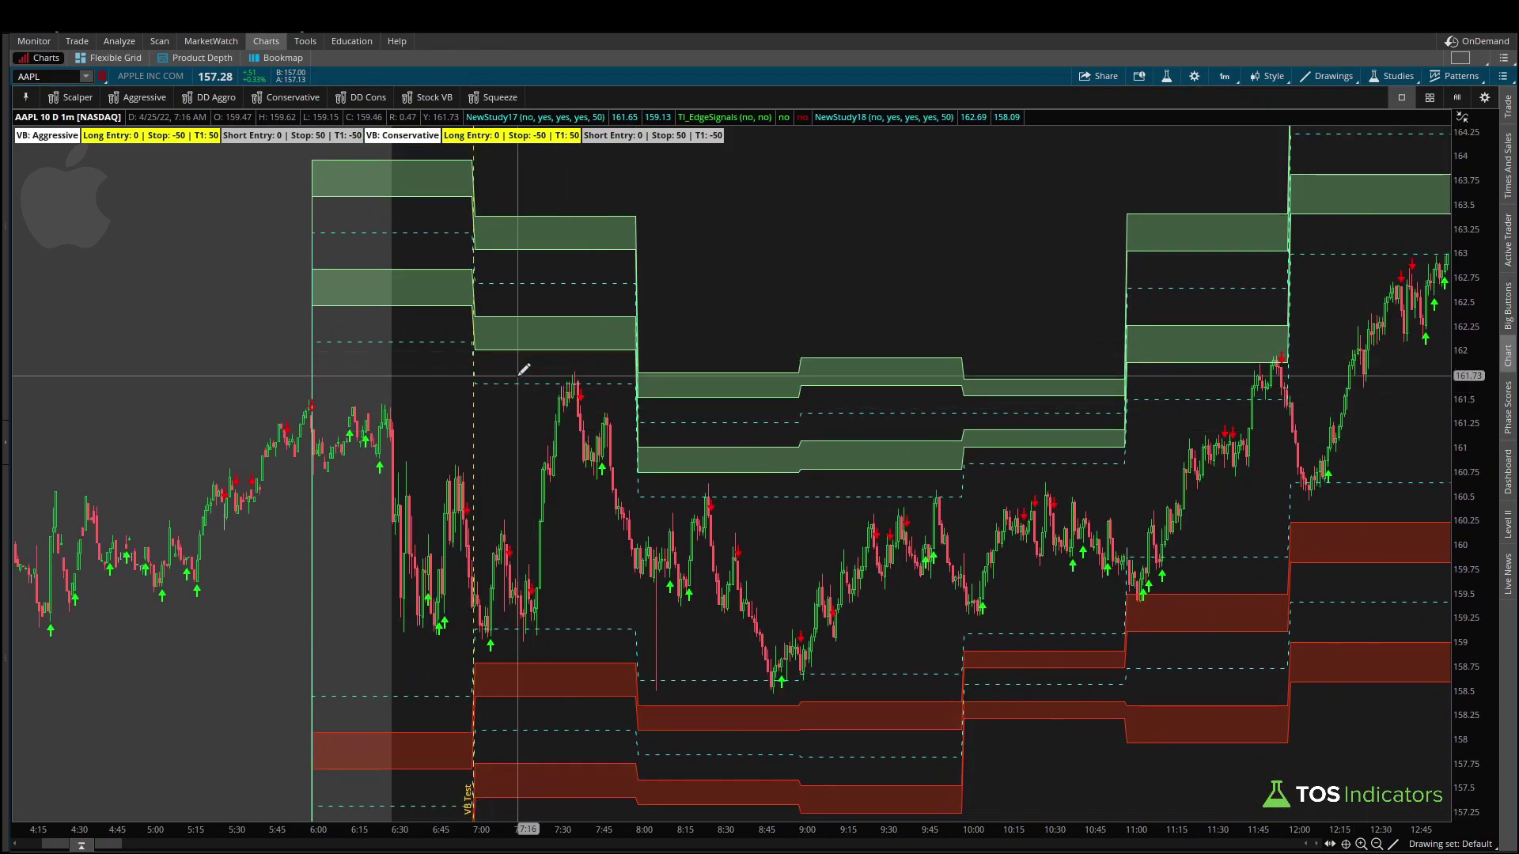
scroll(766, 434, "down", 3)
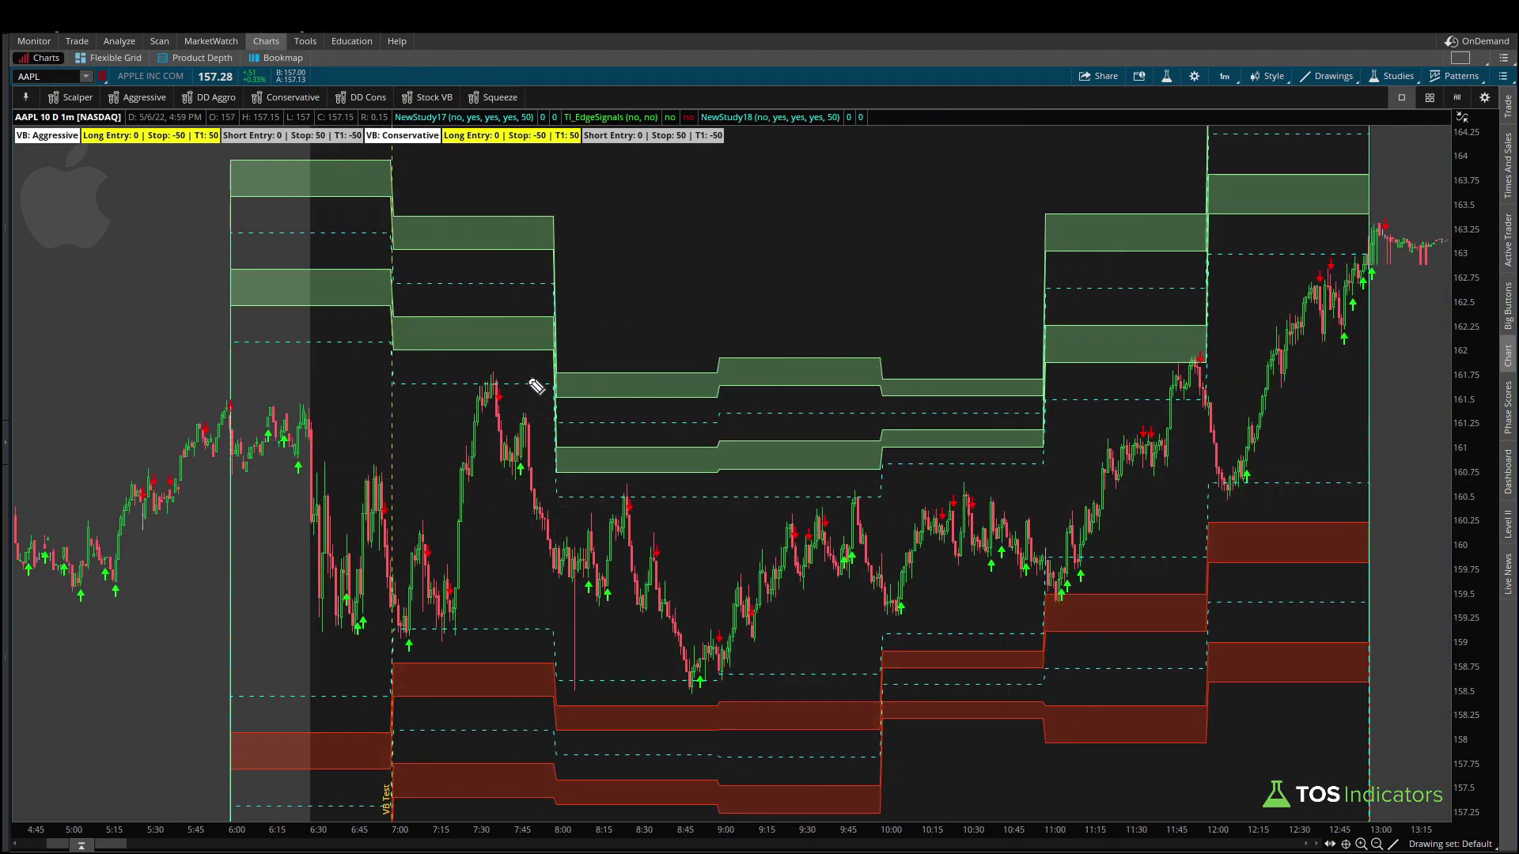
- Circle the 7:30, 8:45, 9:45 and 11:45 zone reversals, add arrows, then clear them
mouse_move(512, 370)
left_mouse_down()
mouse_move(465, 371)
mouse_move(469, 404)
mouse_move(507, 360)
left_mouse_up()
mouse_move(710, 658)
left_mouse_down()
mouse_move(665, 682)
mouse_move(691, 701)
mouse_move(712, 663)
left_mouse_up()
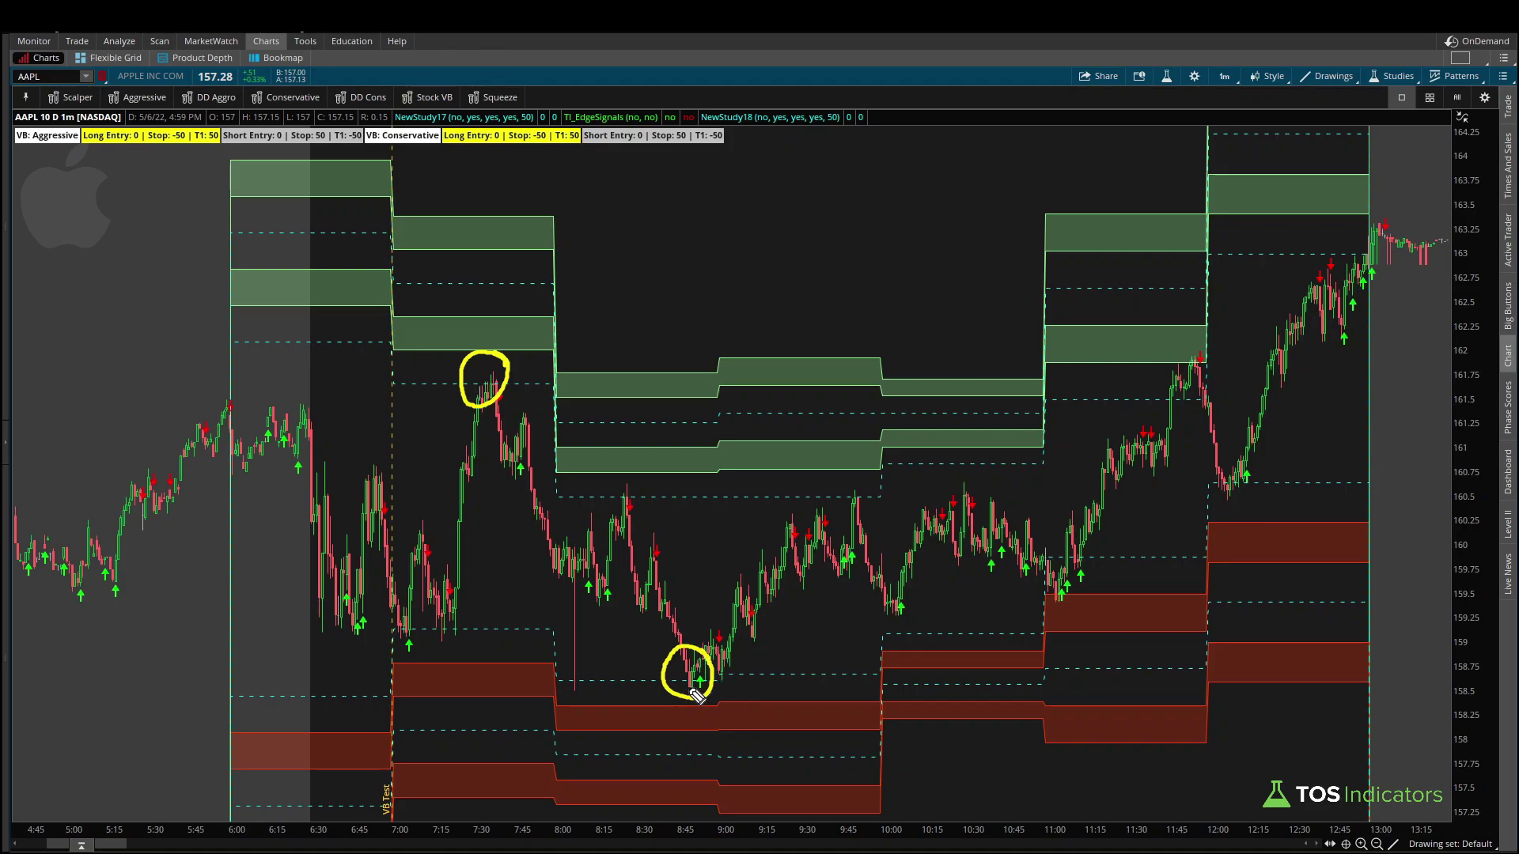
mouse_move(865, 486)
left_mouse_down()
mouse_move(830, 475)
mouse_move(816, 501)
mouse_move(854, 524)
mouse_move(867, 492)
left_mouse_up()
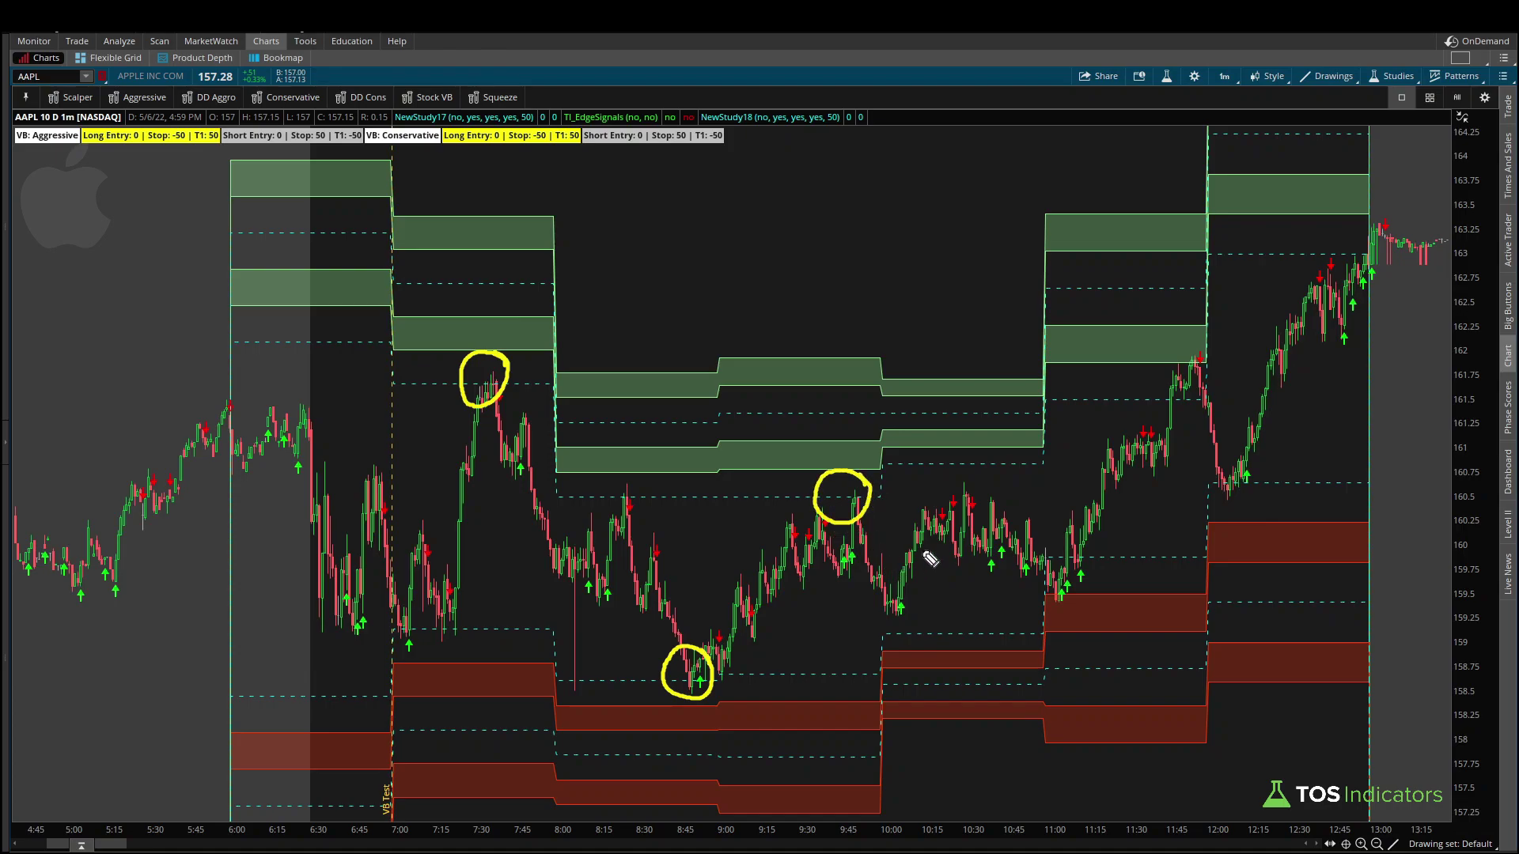
mouse_move(1210, 348)
left_mouse_down()
mouse_move(1155, 362)
mouse_move(1155, 392)
mouse_move(1189, 407)
mouse_move(1219, 386)
mouse_move(1212, 349)
left_mouse_up()
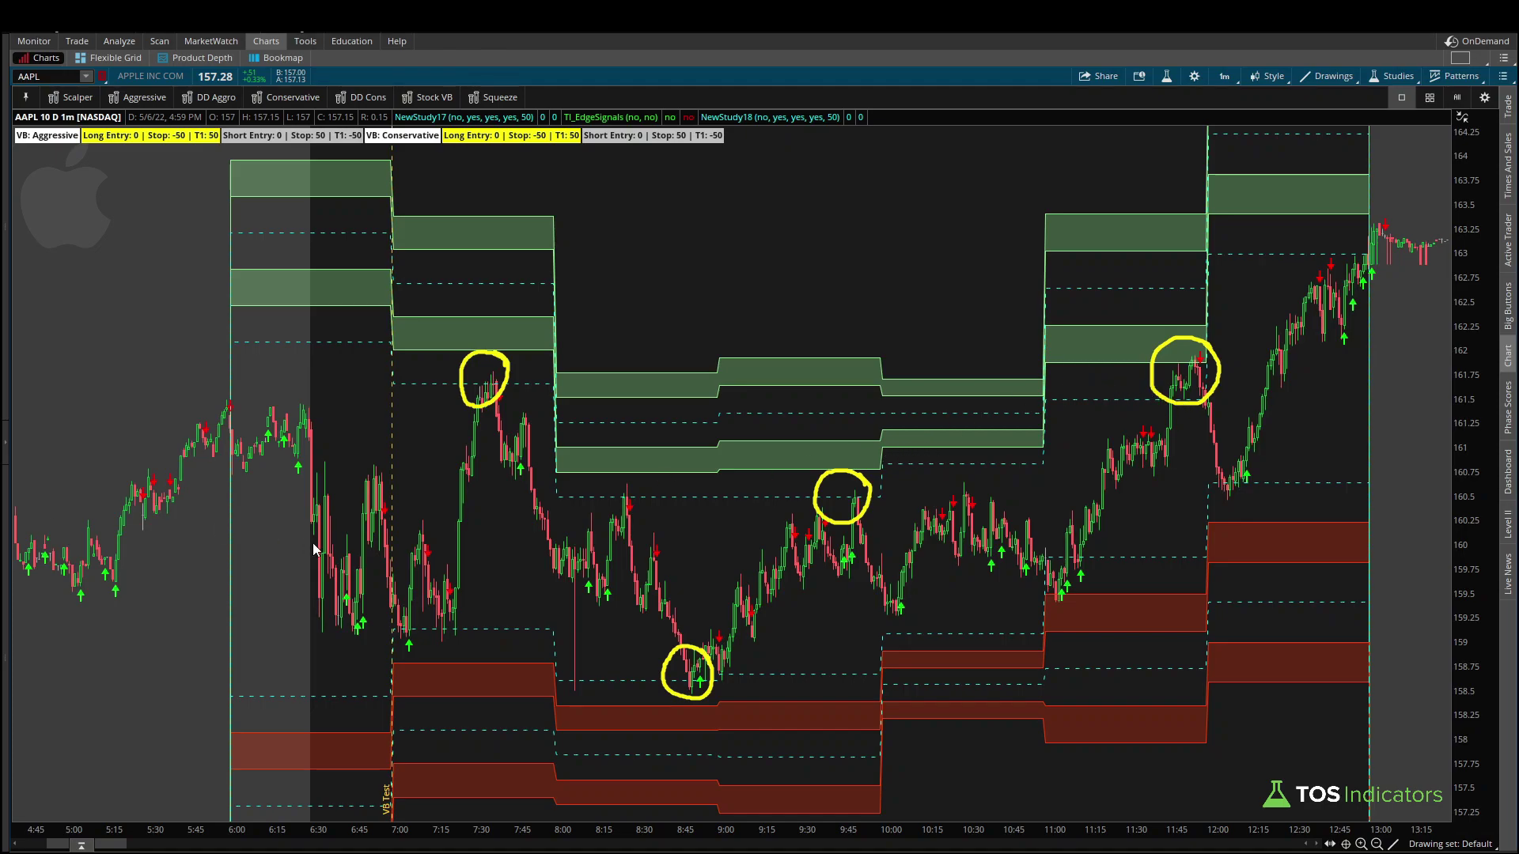
left_click_drag(511, 439, 570, 570)
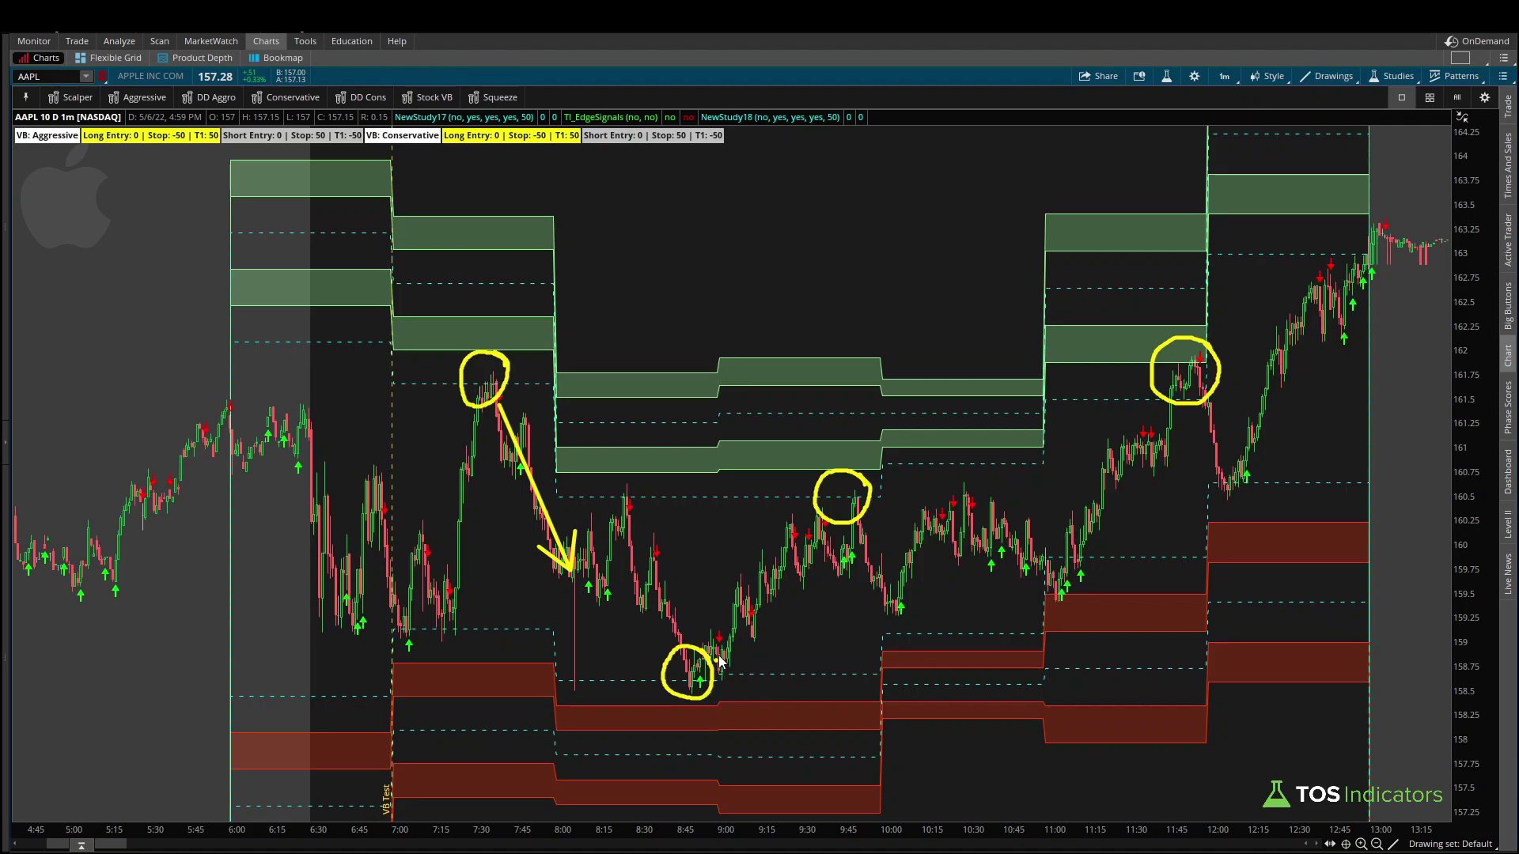
left_click_drag(720, 660, 788, 562)
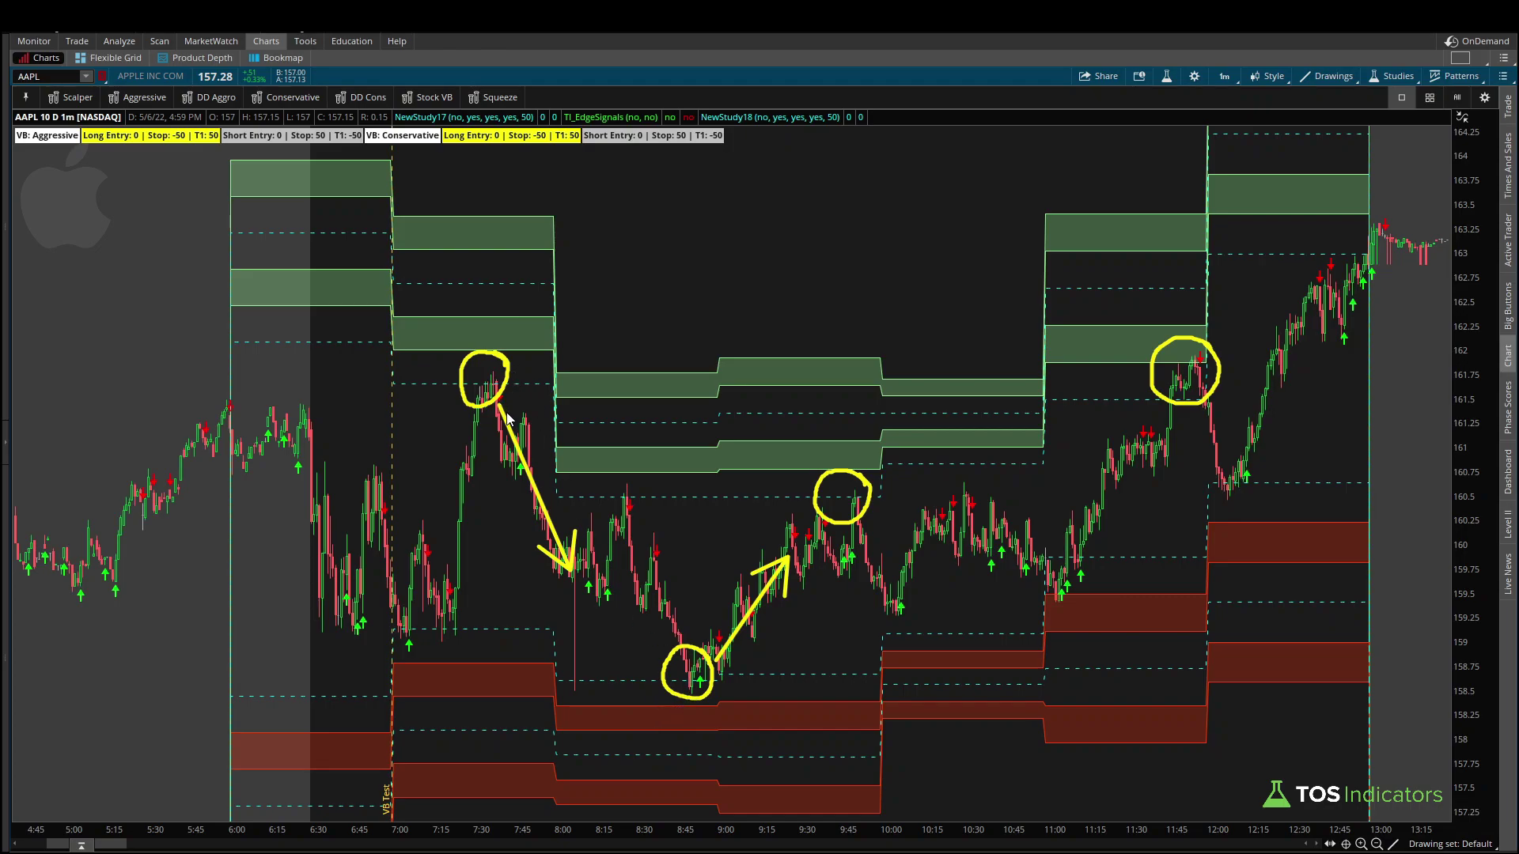
key("Escape")
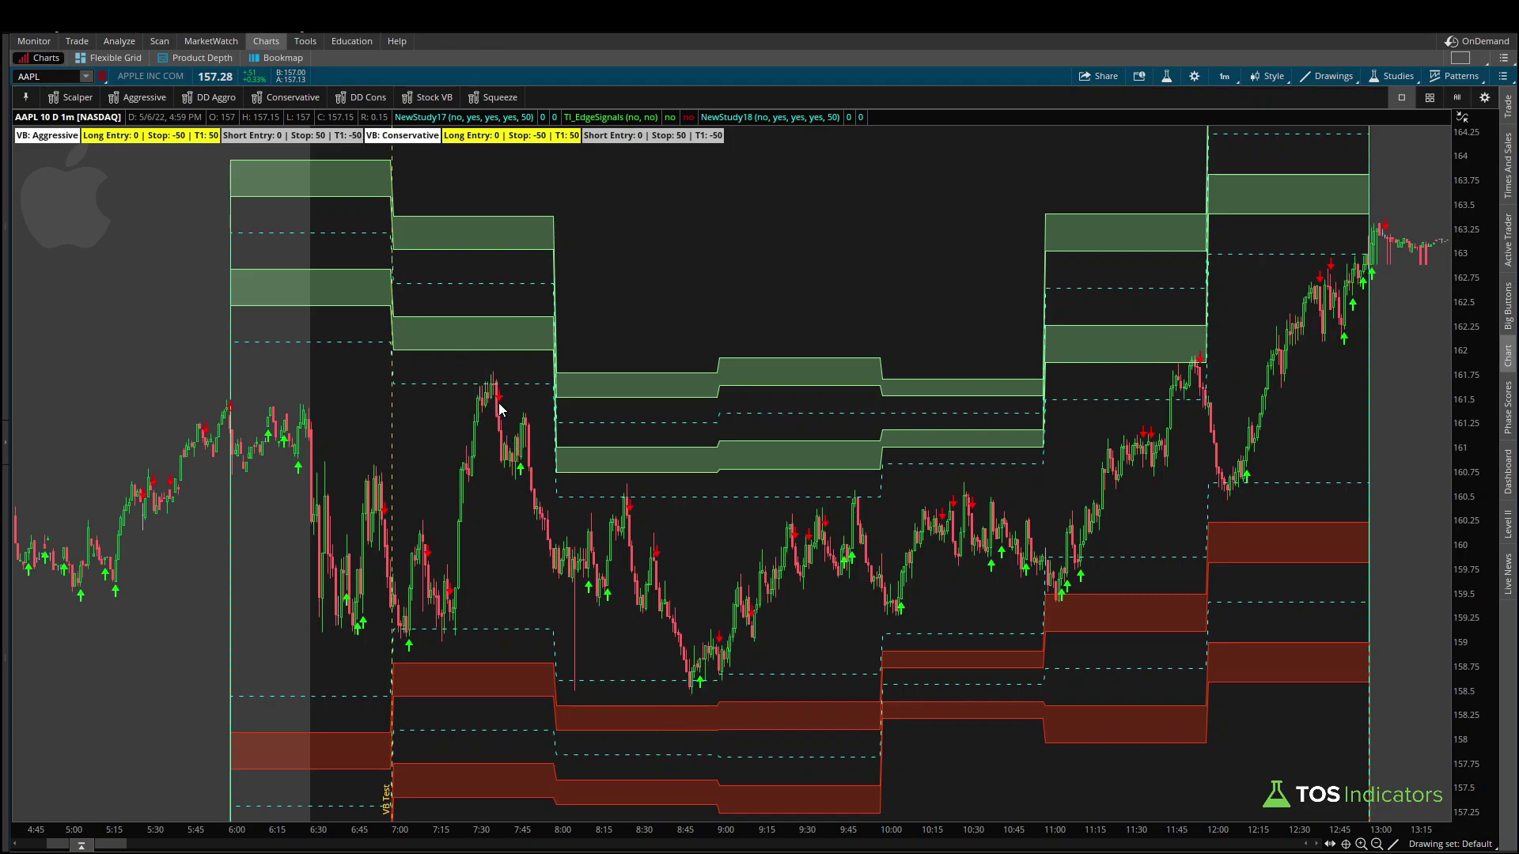
- Draw arrows at the 7:35 peak, 8:50 low and 11:50 high, then zoom into 10:45–13:00
left_click_drag(499, 407, 556, 569)
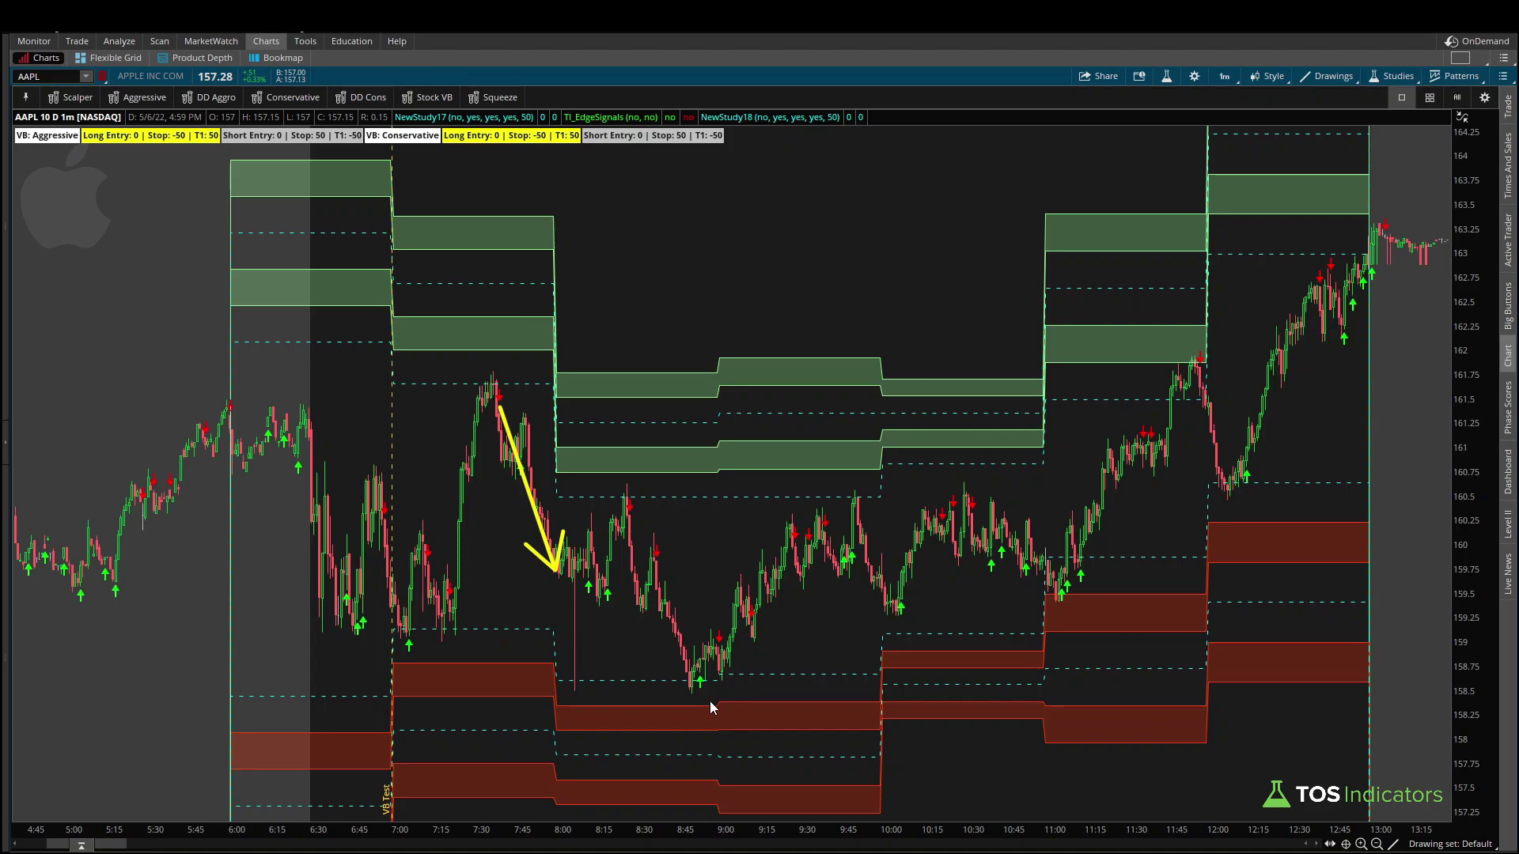
mouse_move(704, 673)
left_mouse_down()
mouse_move(773, 583)
mouse_move(769, 617)
left_mouse_up()
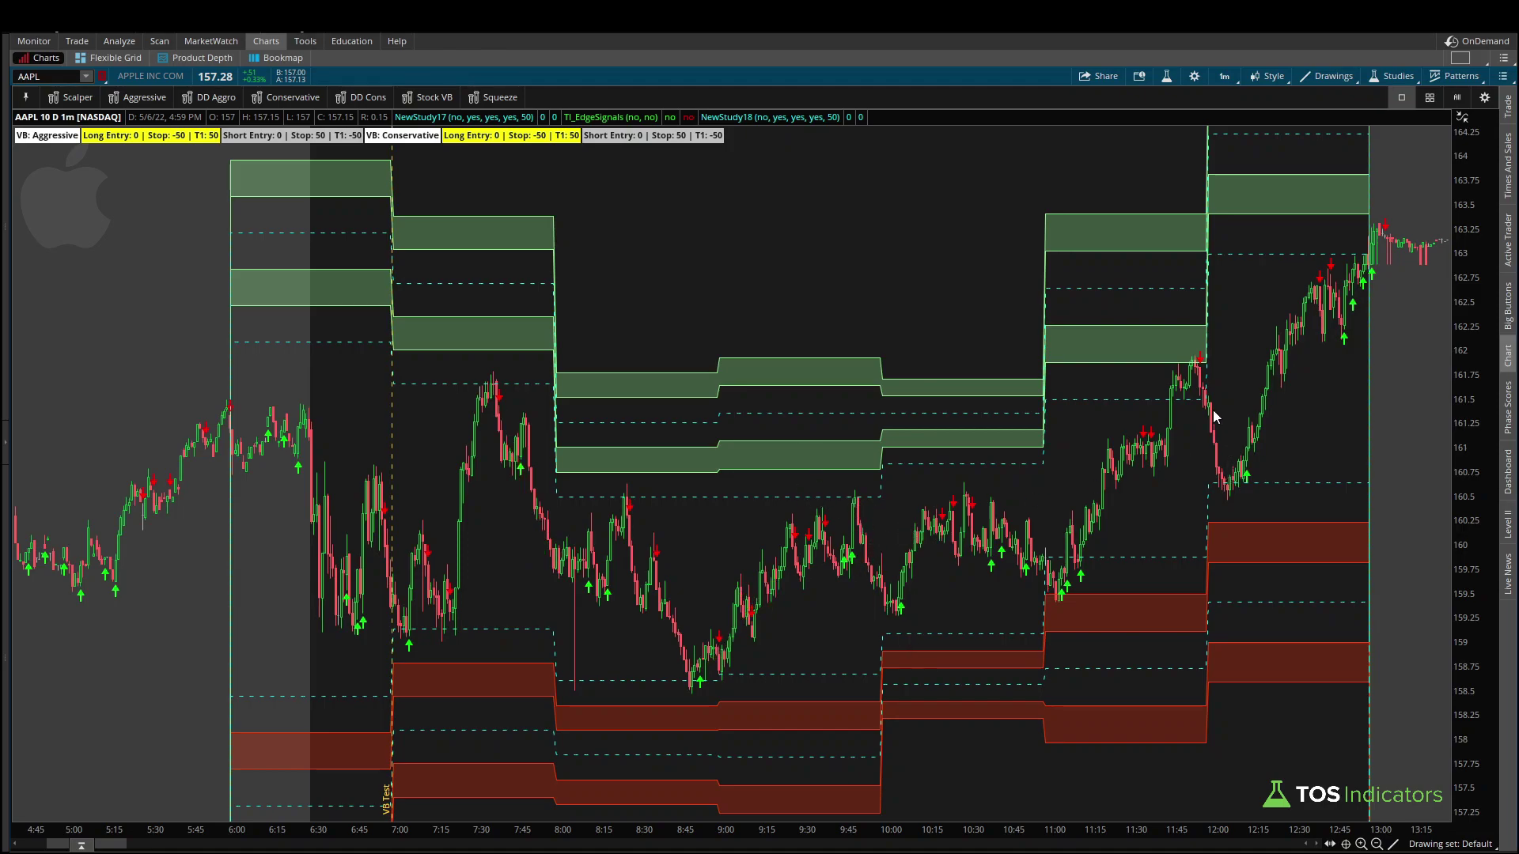
left_click_drag(1199, 368, 1226, 490)
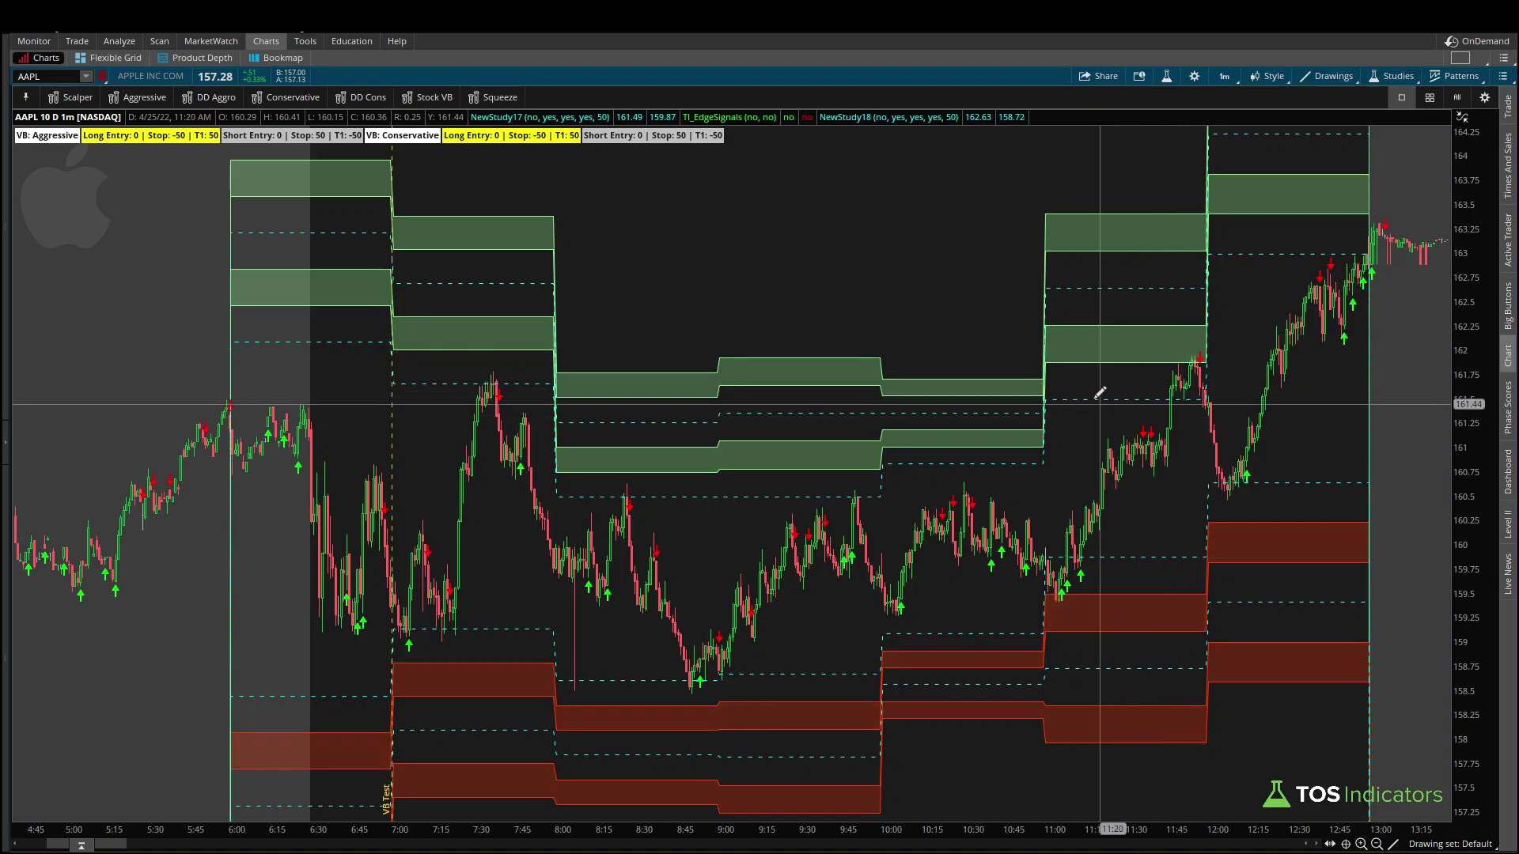
left_click_drag(996, 418, 1388, 340)
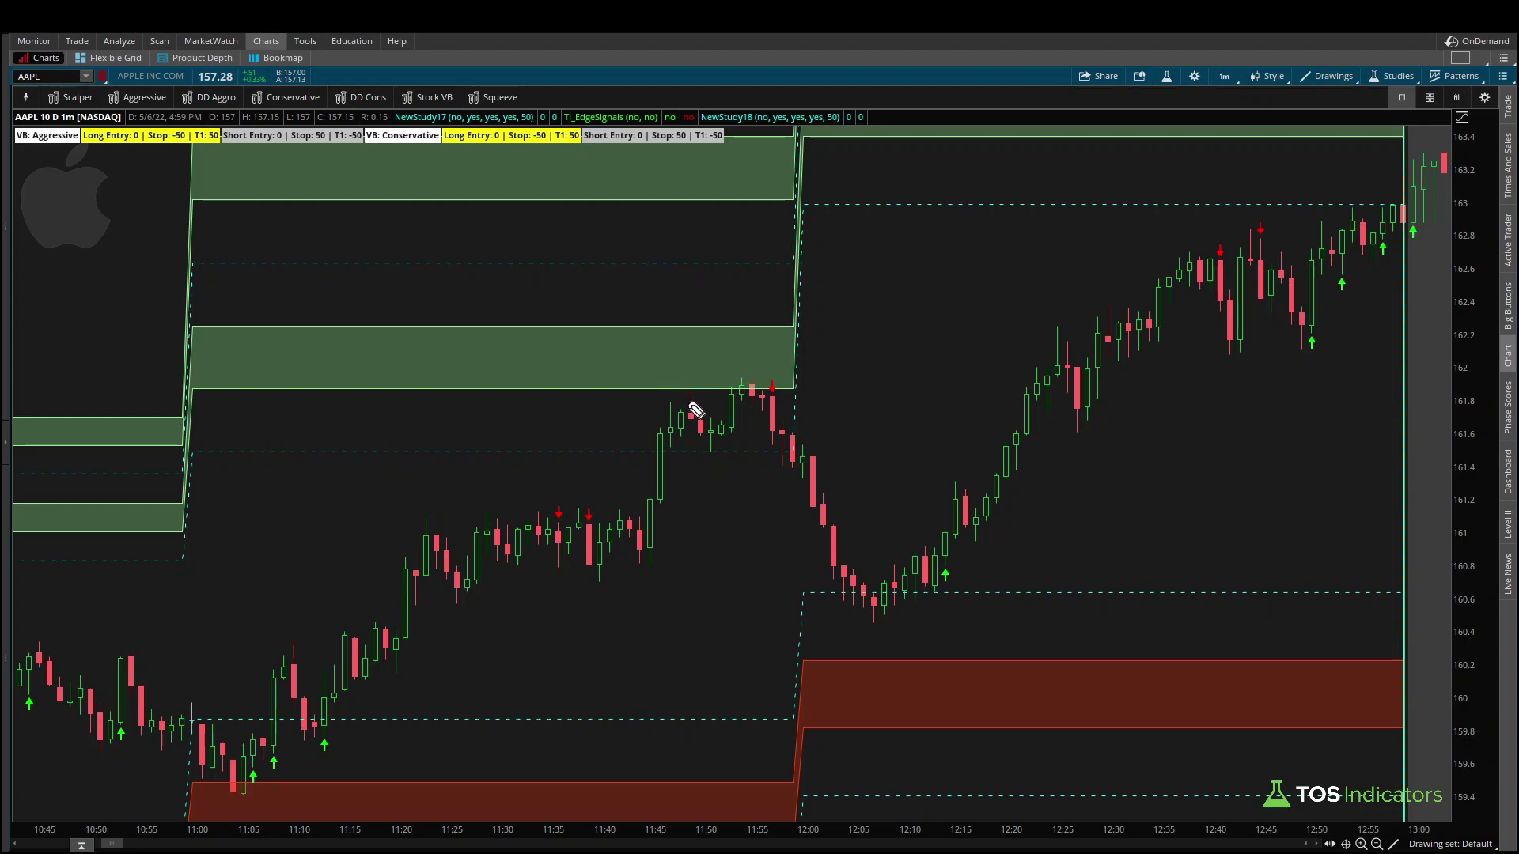
- Mark the reversal candle under the green zone and the following drop, then zoom out to 16:15
mouse_move(682, 398)
left_mouse_down()
mouse_move(772, 389)
mouse_move(727, 395)
left_mouse_up()
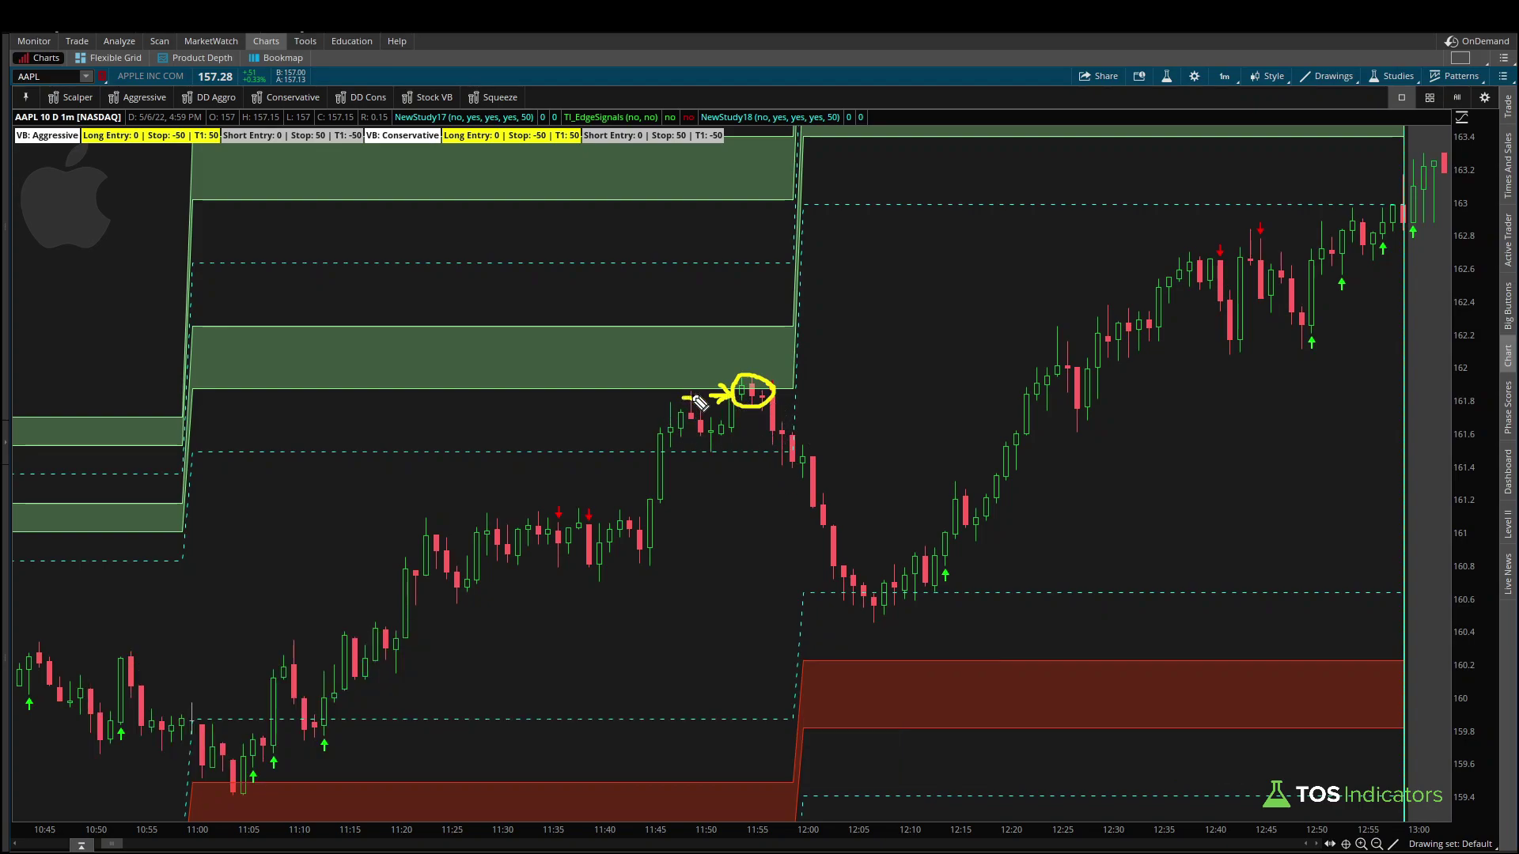
left_click_drag(693, 389, 694, 406)
key("e")
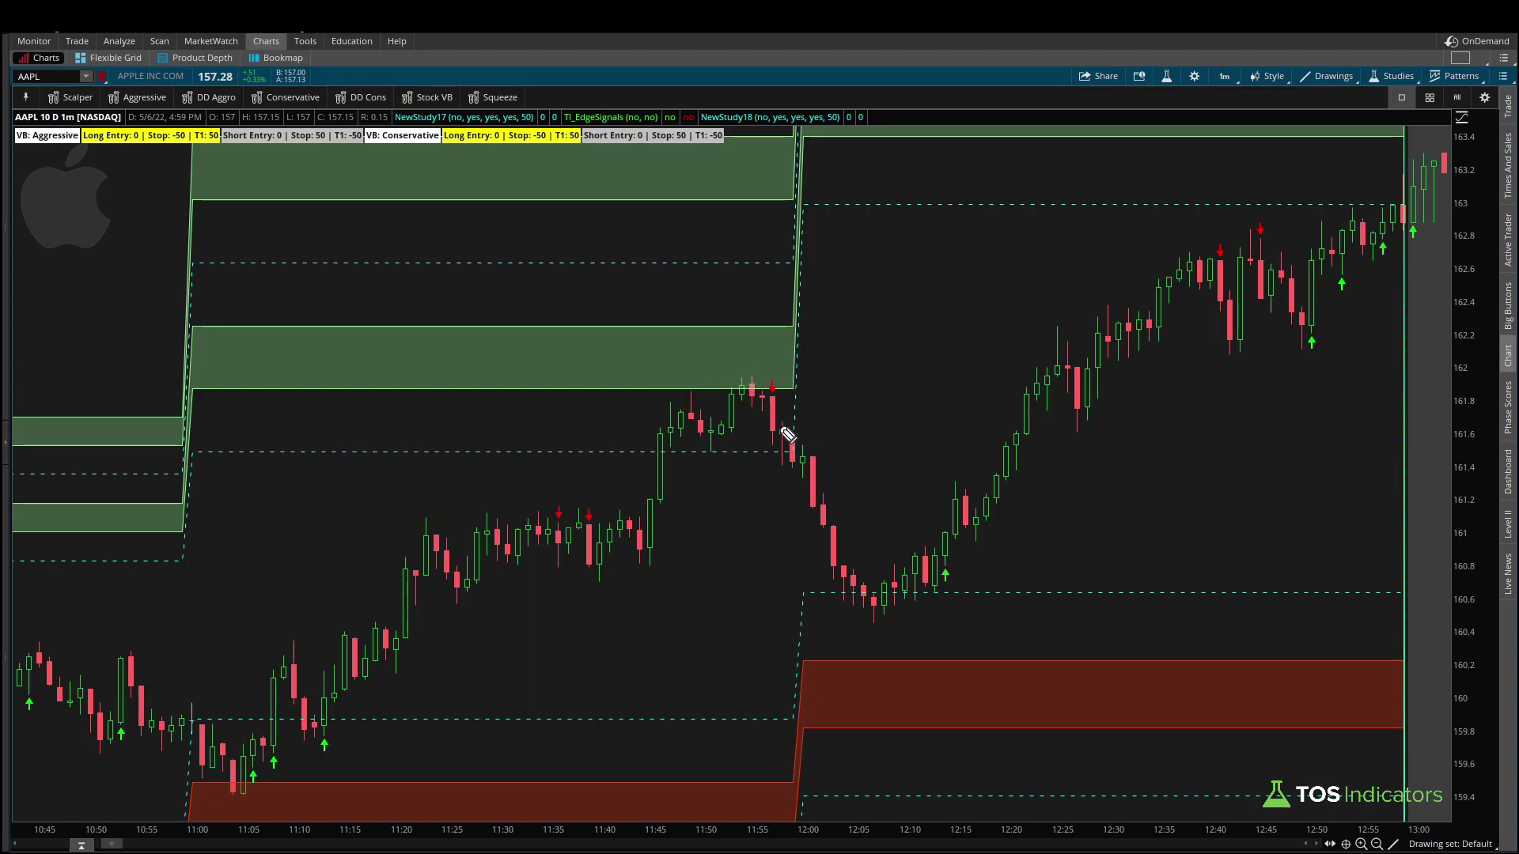
left_click_drag(734, 404, 772, 410)
mouse_move(680, 408)
left_mouse_down()
mouse_move(738, 381)
mouse_move(778, 421)
left_mouse_up()
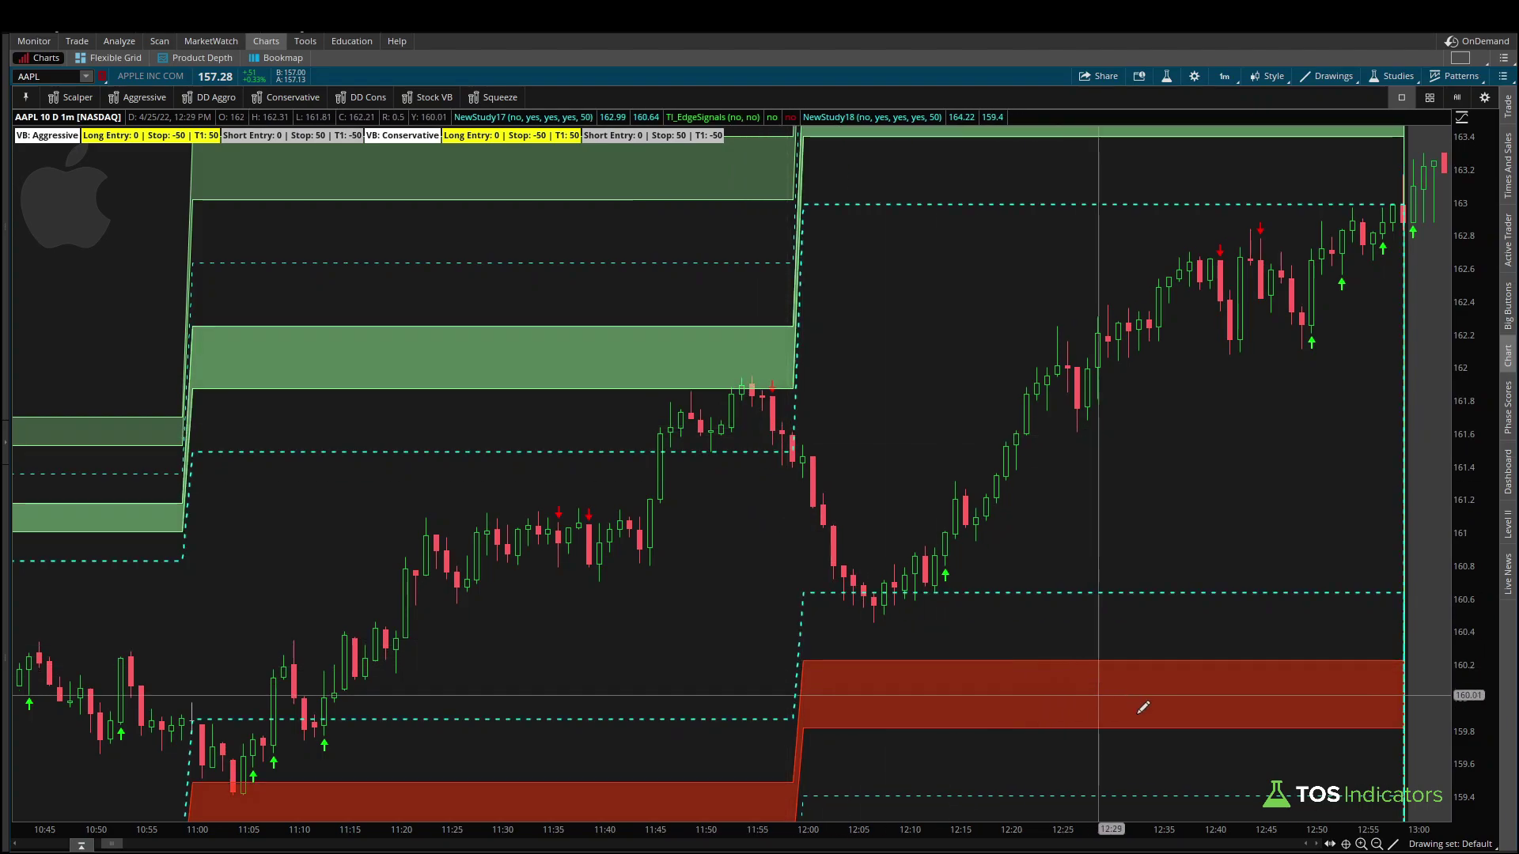
left_click(1376, 844)
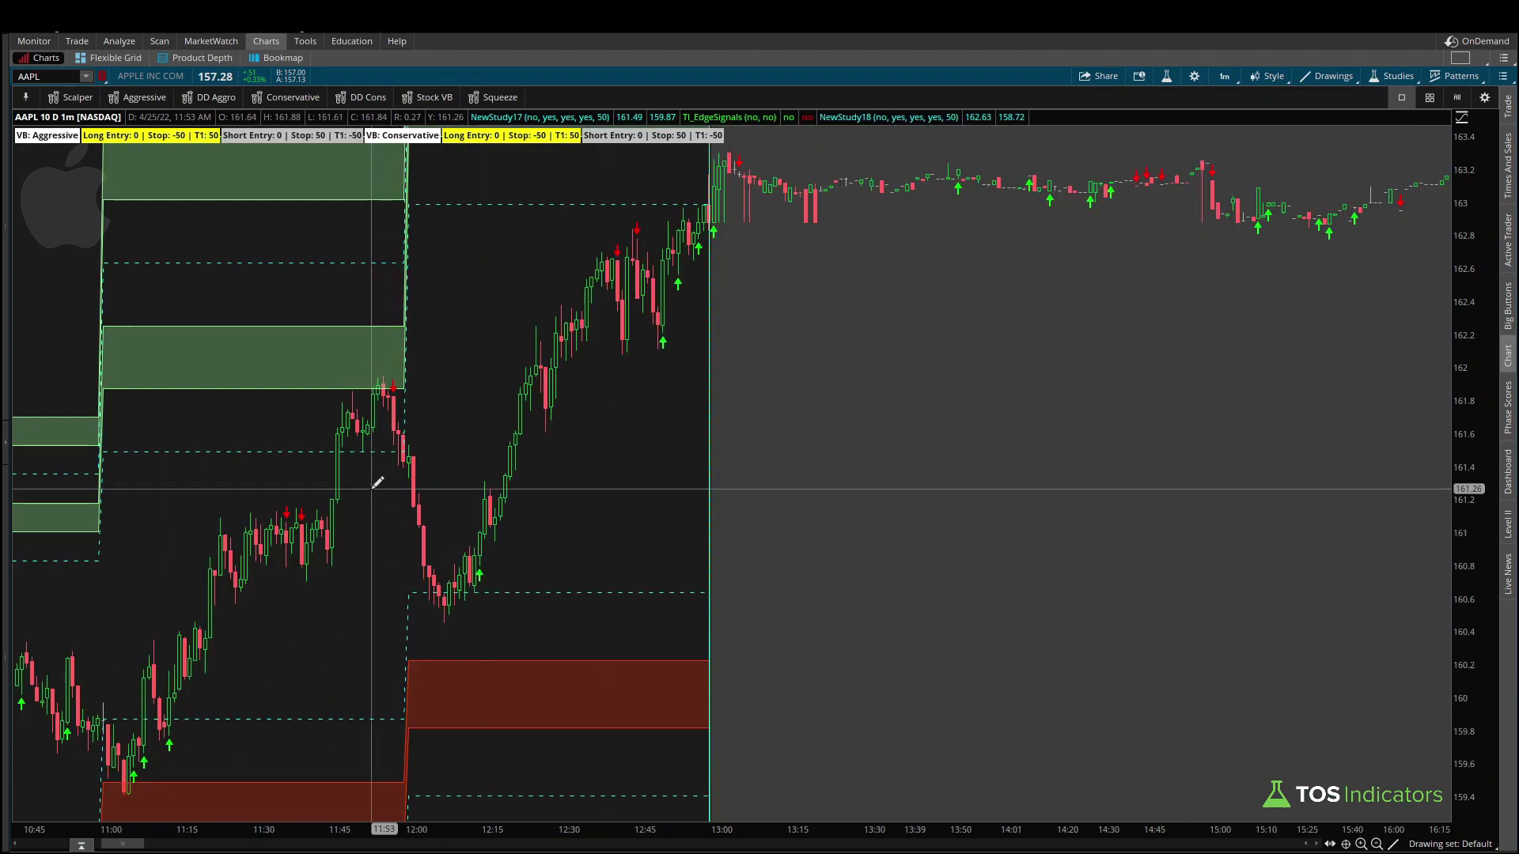
- Scroll the chart to the 4/27 morning, about 5:15 to 9:40
left_click_drag(136, 846, 211, 845)
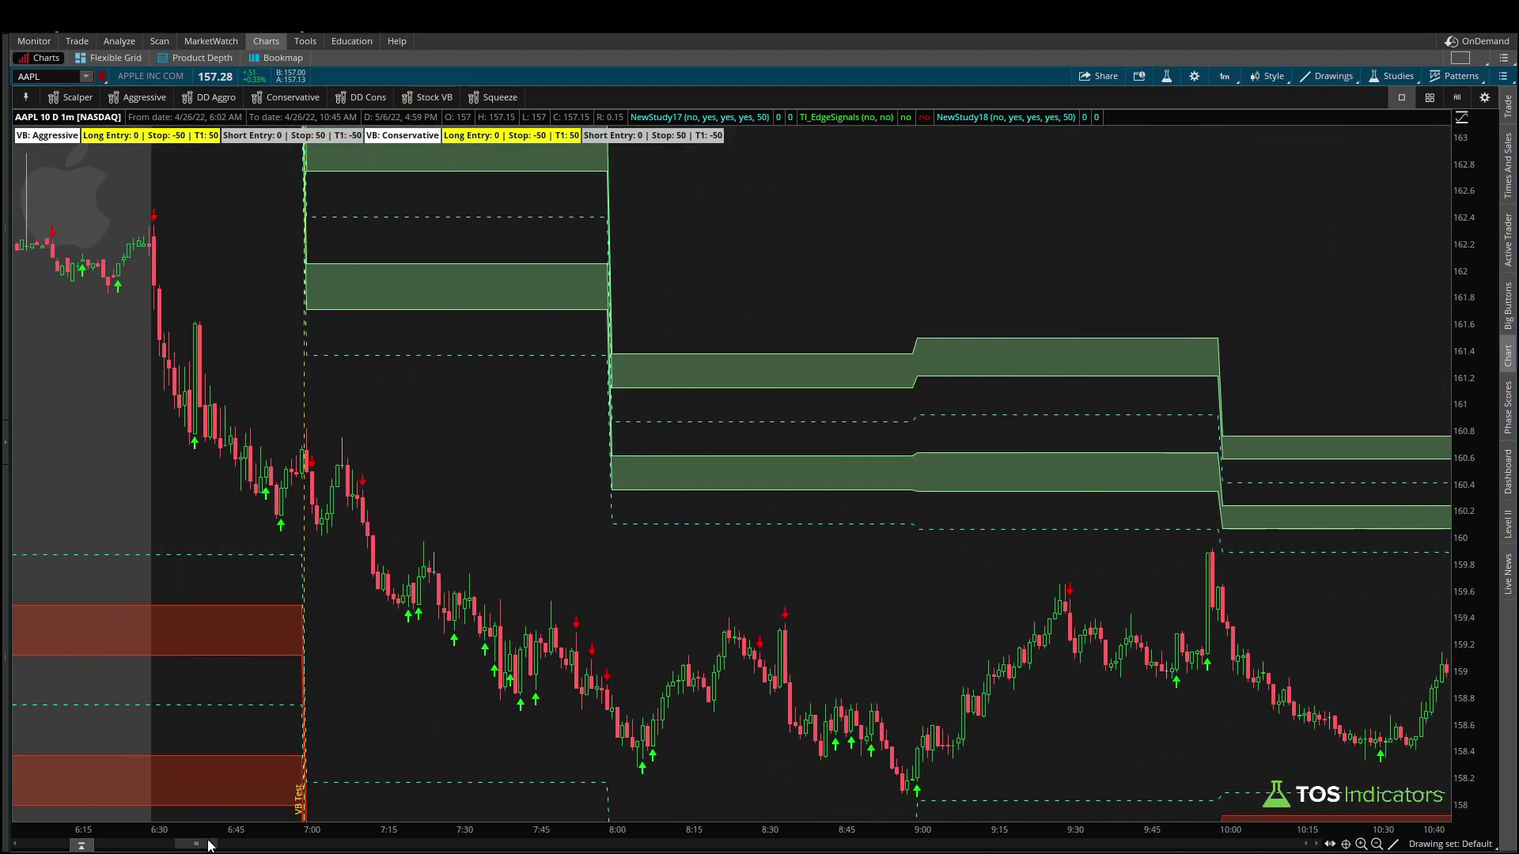
left_click_drag(210, 844, 322, 845)
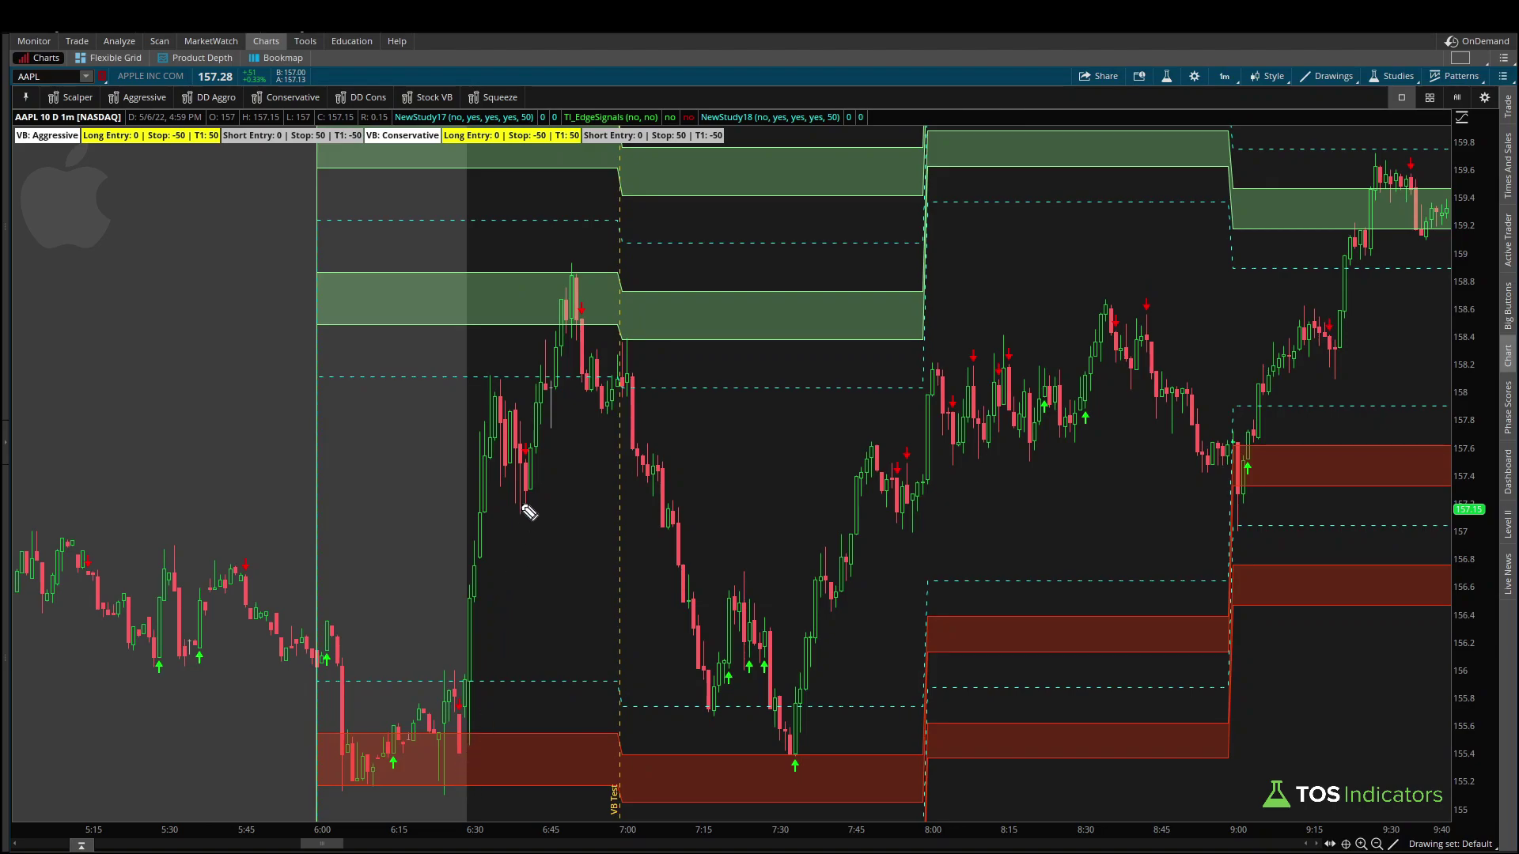
- Mark the 6:45 peak and 7:00 VB Test marker, then widen the price scale to 154–160.75
mouse_move(586, 253)
left_mouse_down()
mouse_move(560, 284)
mouse_move(585, 280)
mouse_move(584, 249)
left_mouse_up()
mouse_move(616, 783)
left_mouse_down()
mouse_move(608, 828)
mouse_move(637, 829)
mouse_move(636, 750)
mouse_move(610, 754)
mouse_move(615, 791)
left_mouse_up()
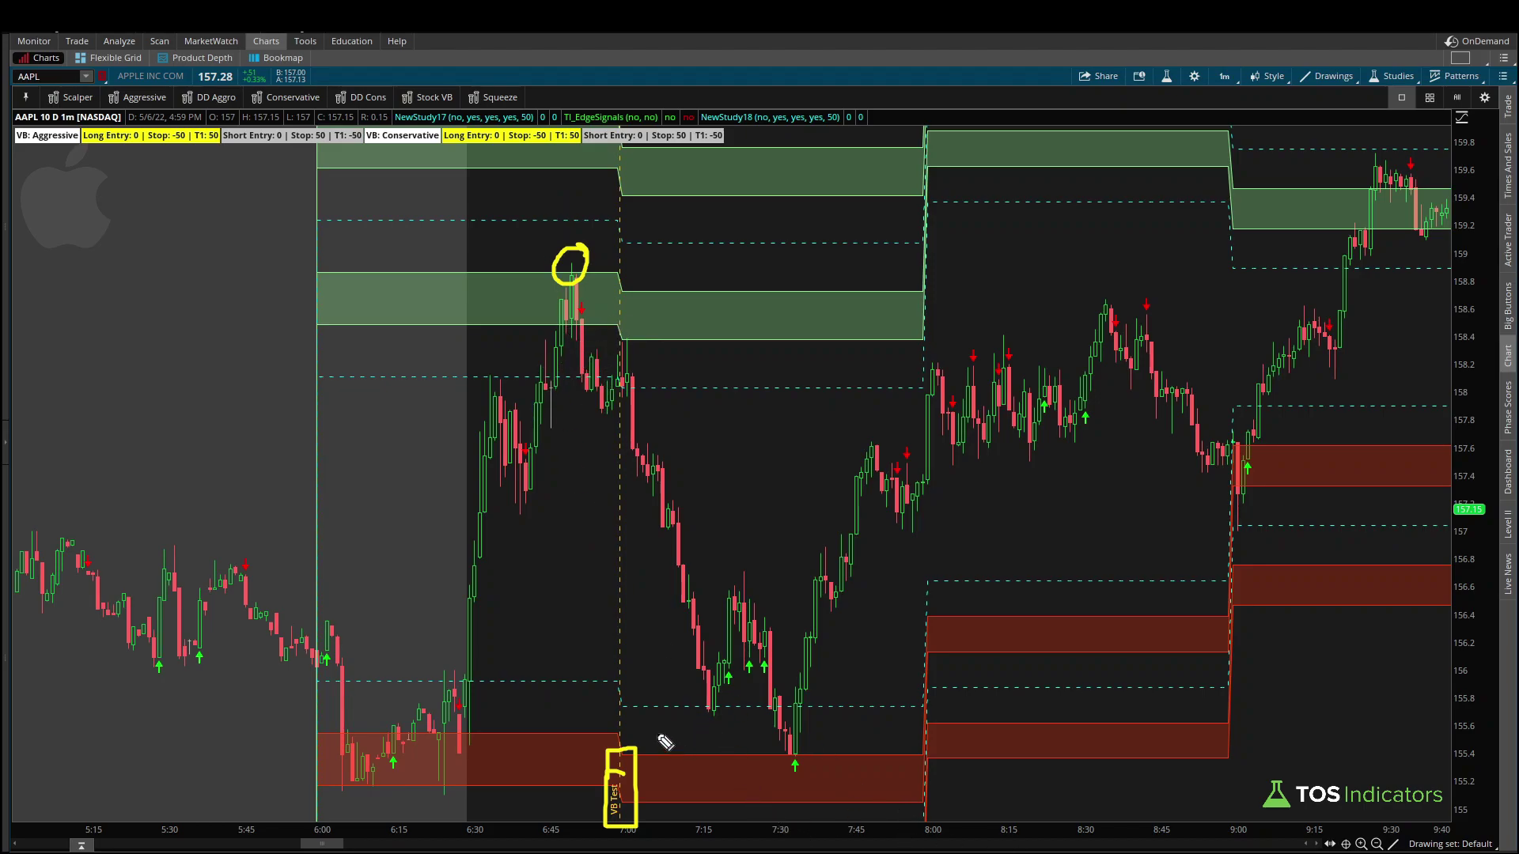
left_click_drag(530, 327, 549, 326)
left_click_drag(1461, 230, 1461, 273)
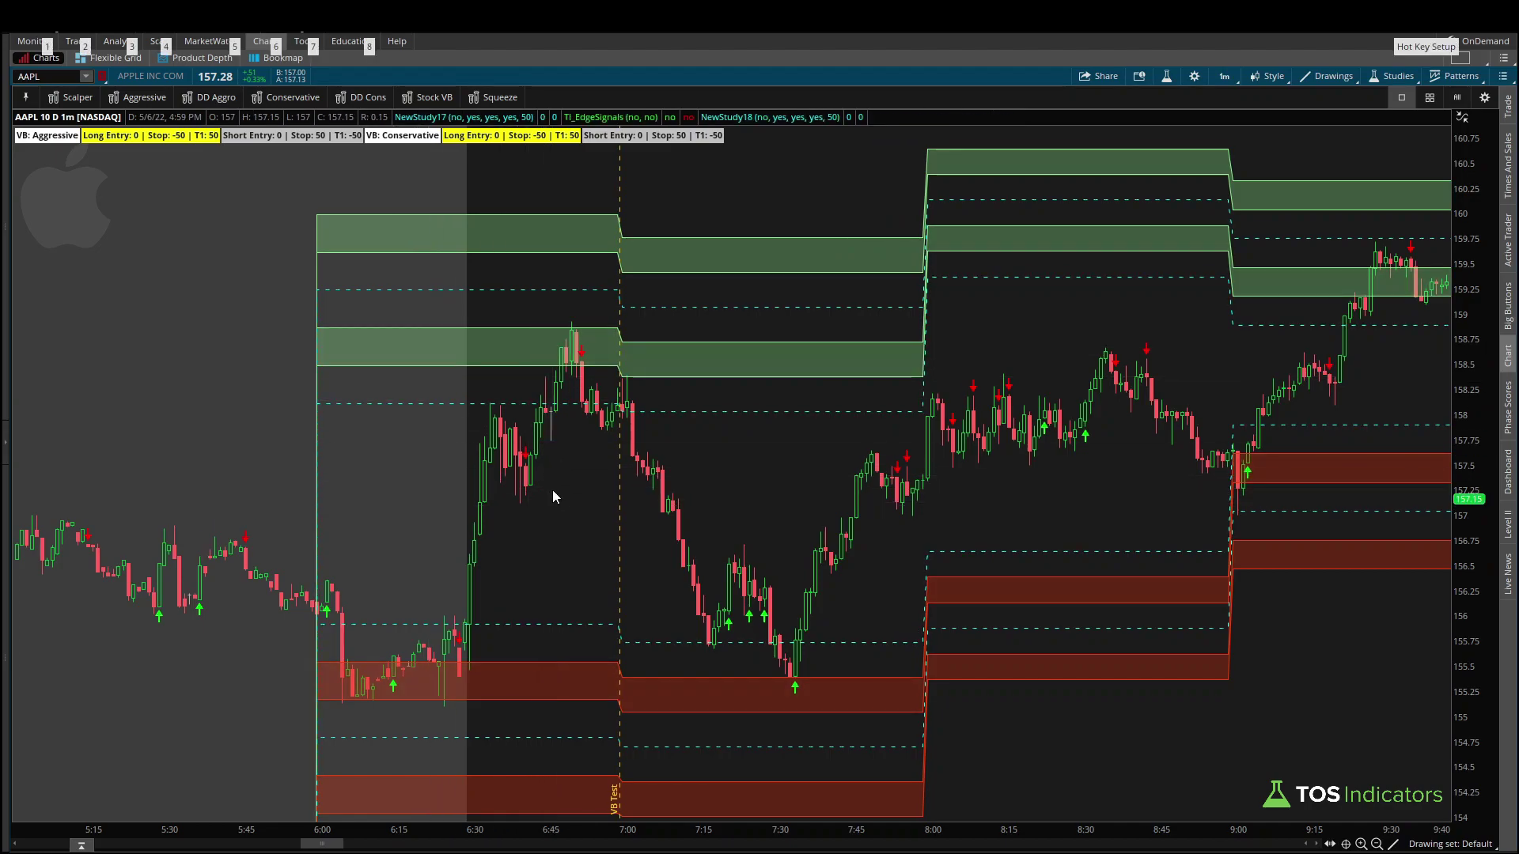
- Circle the 6:45 peak and 7:15–7:30 low, clear them, and pan the chart later
key("ctrl")
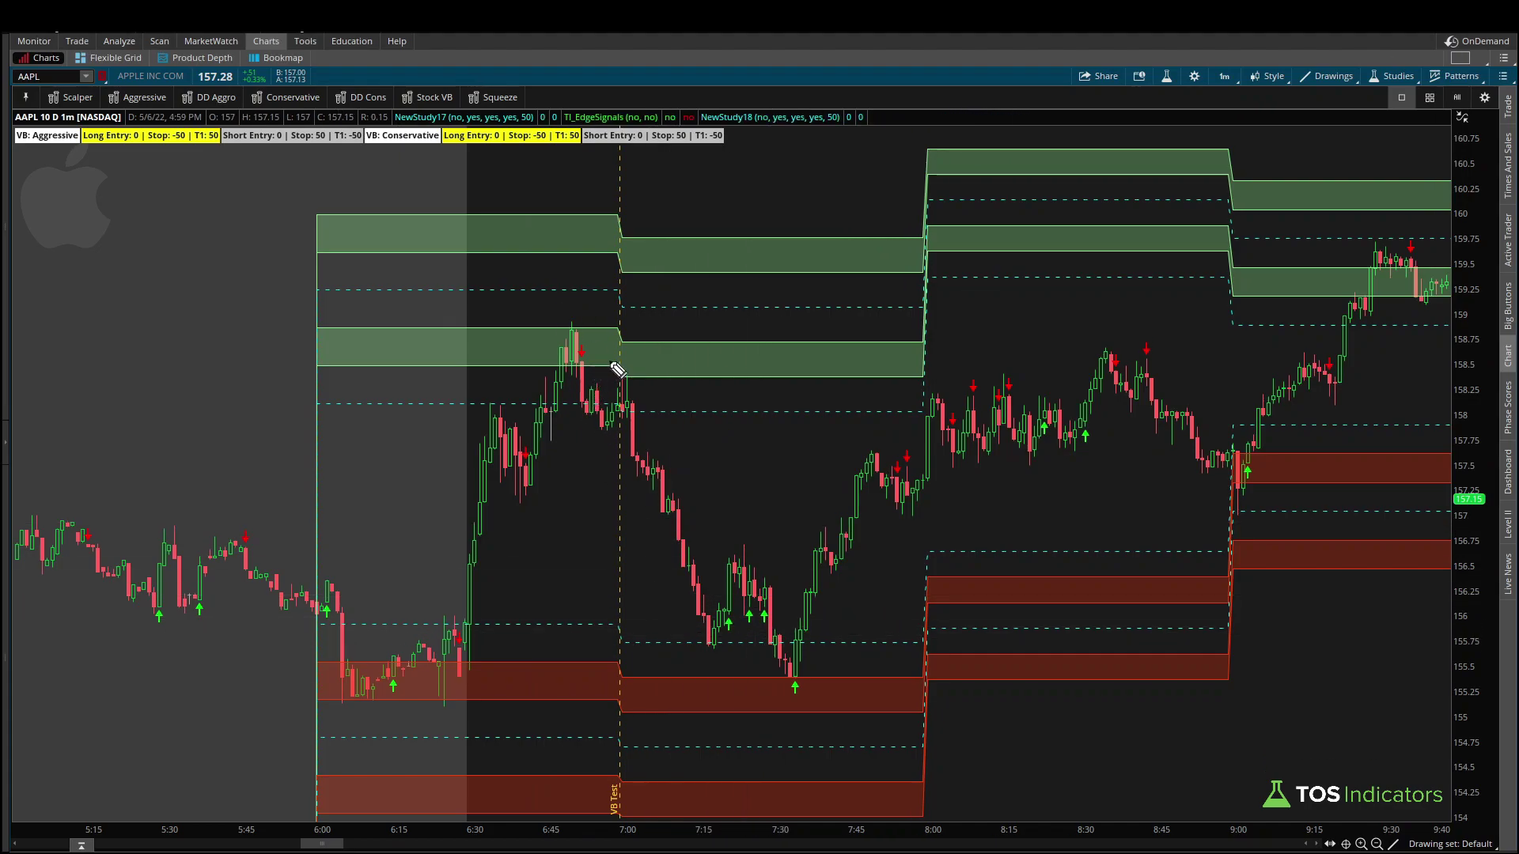
mouse_move(613, 340)
left_mouse_down()
mouse_move(561, 325)
mouse_move(504, 351)
mouse_move(512, 408)
mouse_move(610, 398)
mouse_move(611, 339)
left_mouse_up()
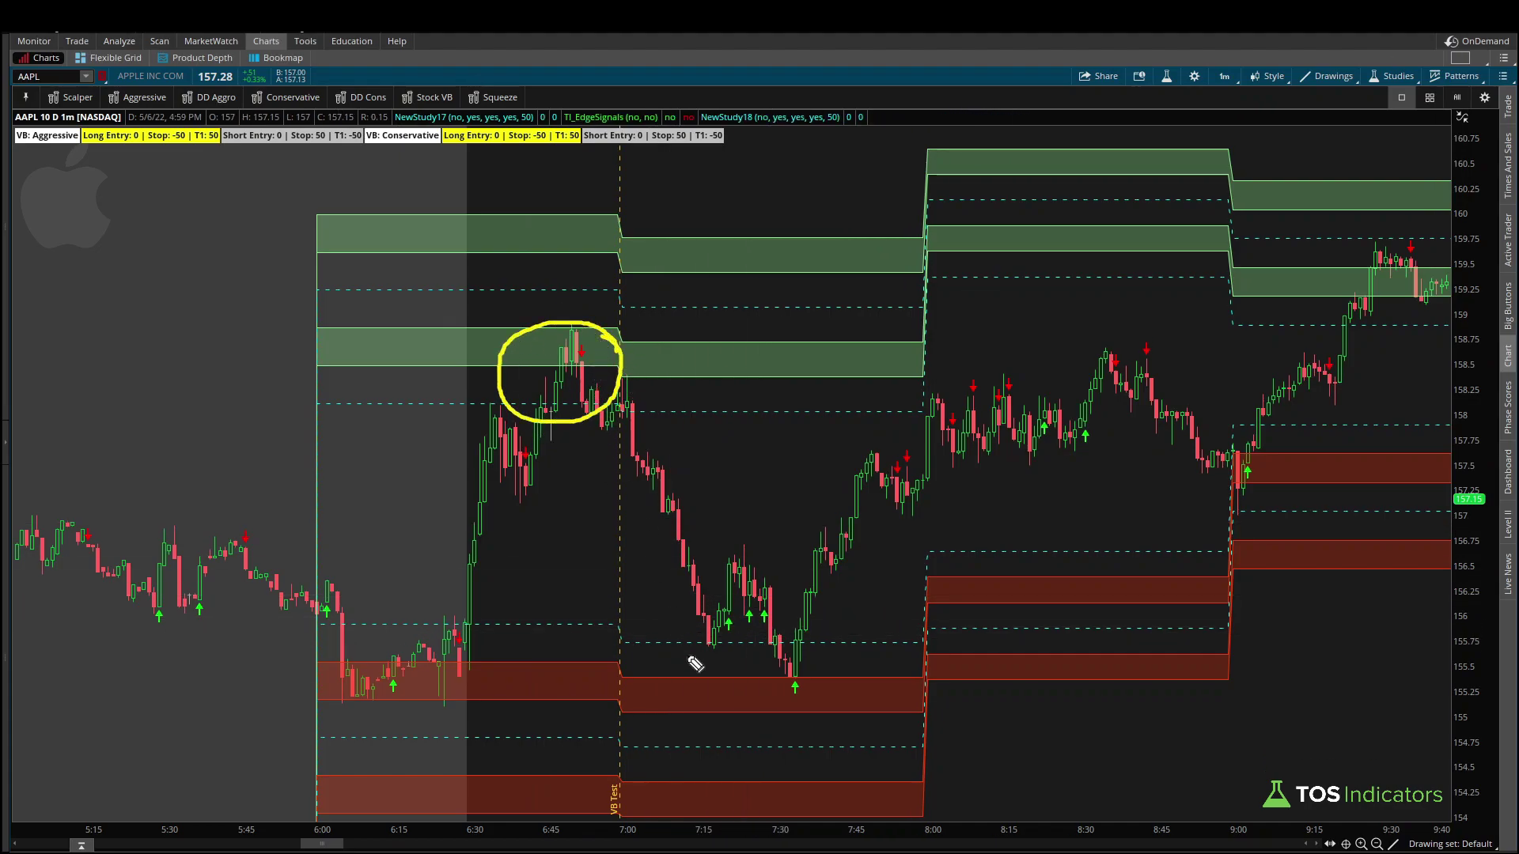
mouse_move(837, 625)
left_mouse_down()
mouse_move(701, 606)
mouse_move(800, 704)
mouse_move(826, 601)
left_mouse_up()
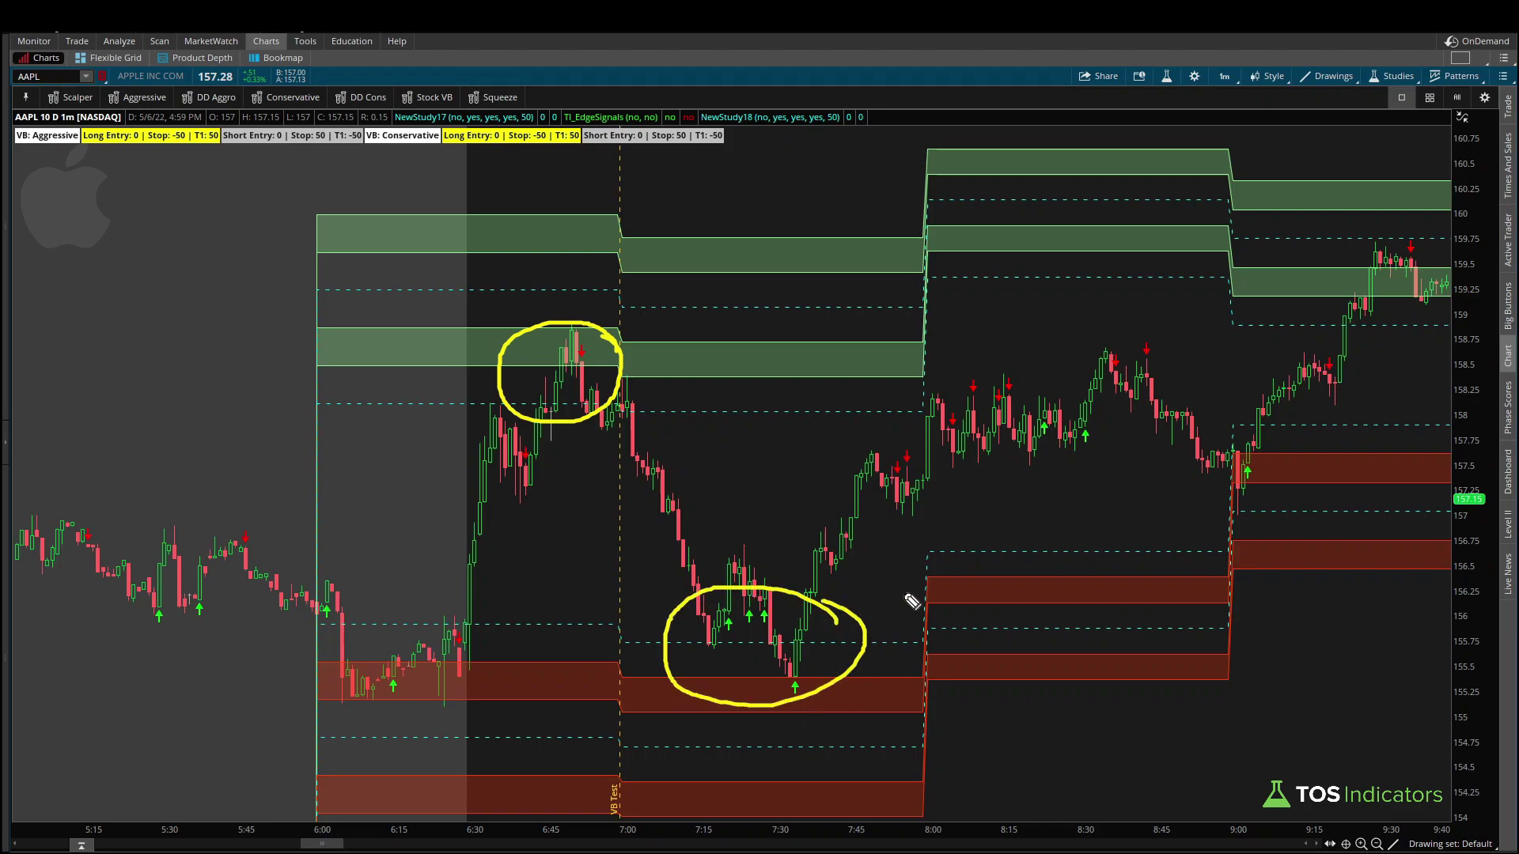
key("Escape")
left_click_drag(1484, 435, 1242, 241)
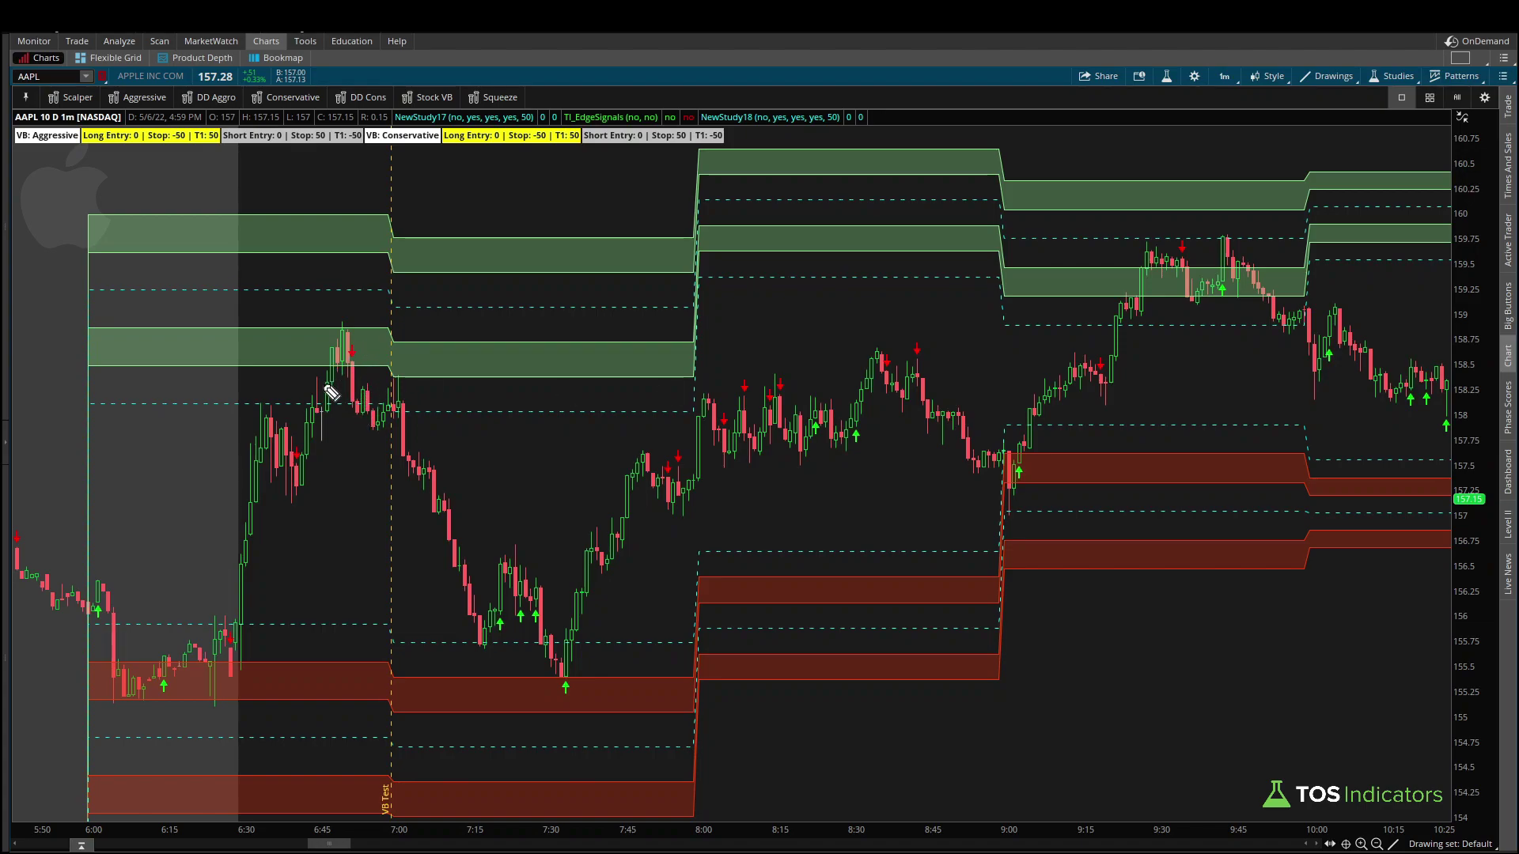
- Mark the 6:50 peak, 7:20–7:30 up-arrows and 9:35 highs, then clear and shift to 6:15–10:45
mouse_move(321, 385)
left_mouse_down()
mouse_move(343, 351)
mouse_move(361, 419)
left_mouse_up()
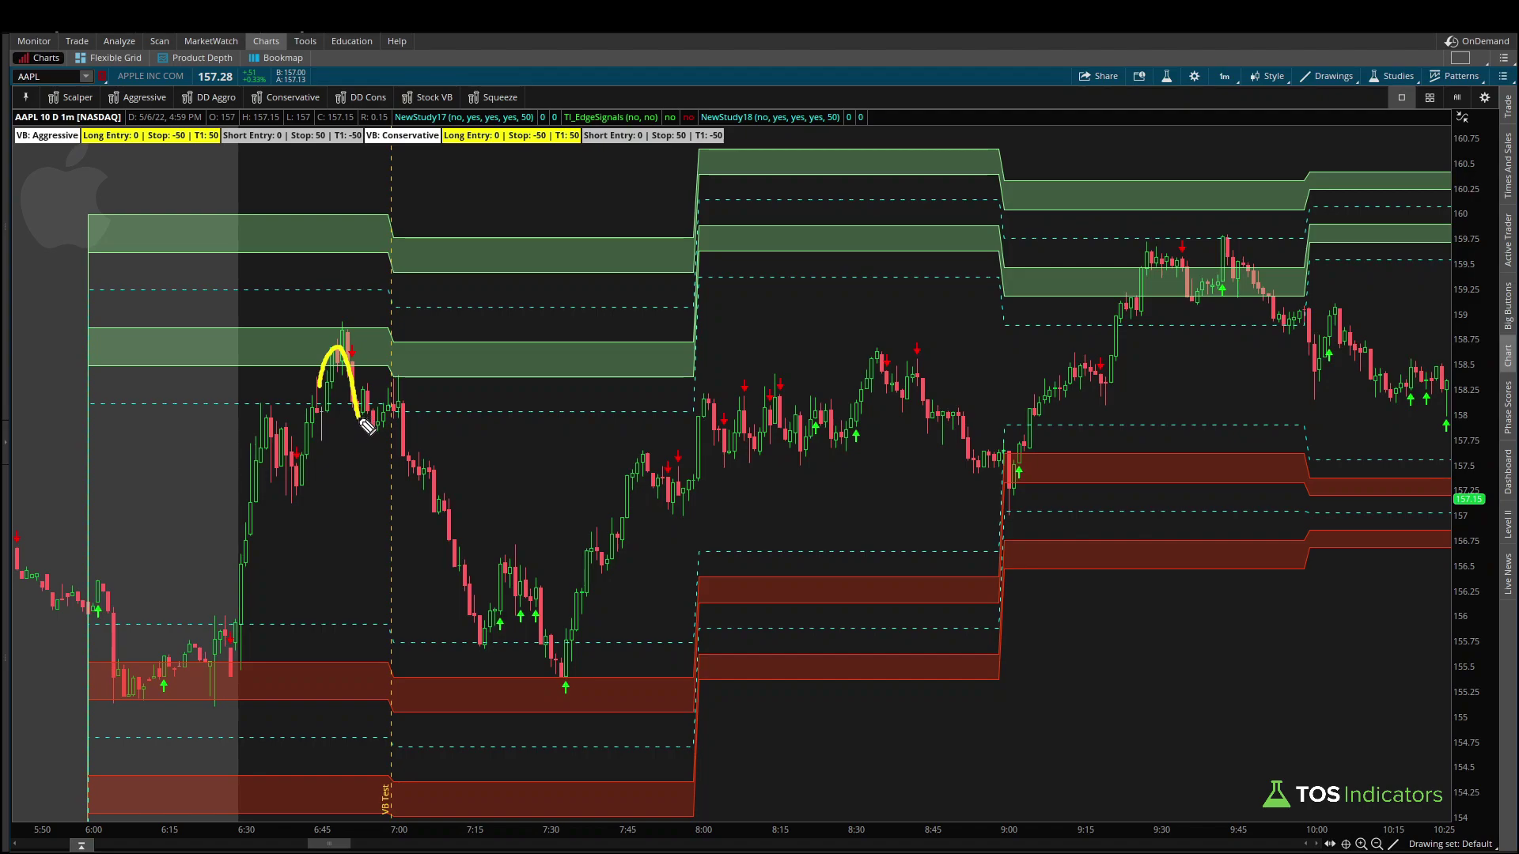
left_click_drag(342, 361, 365, 360)
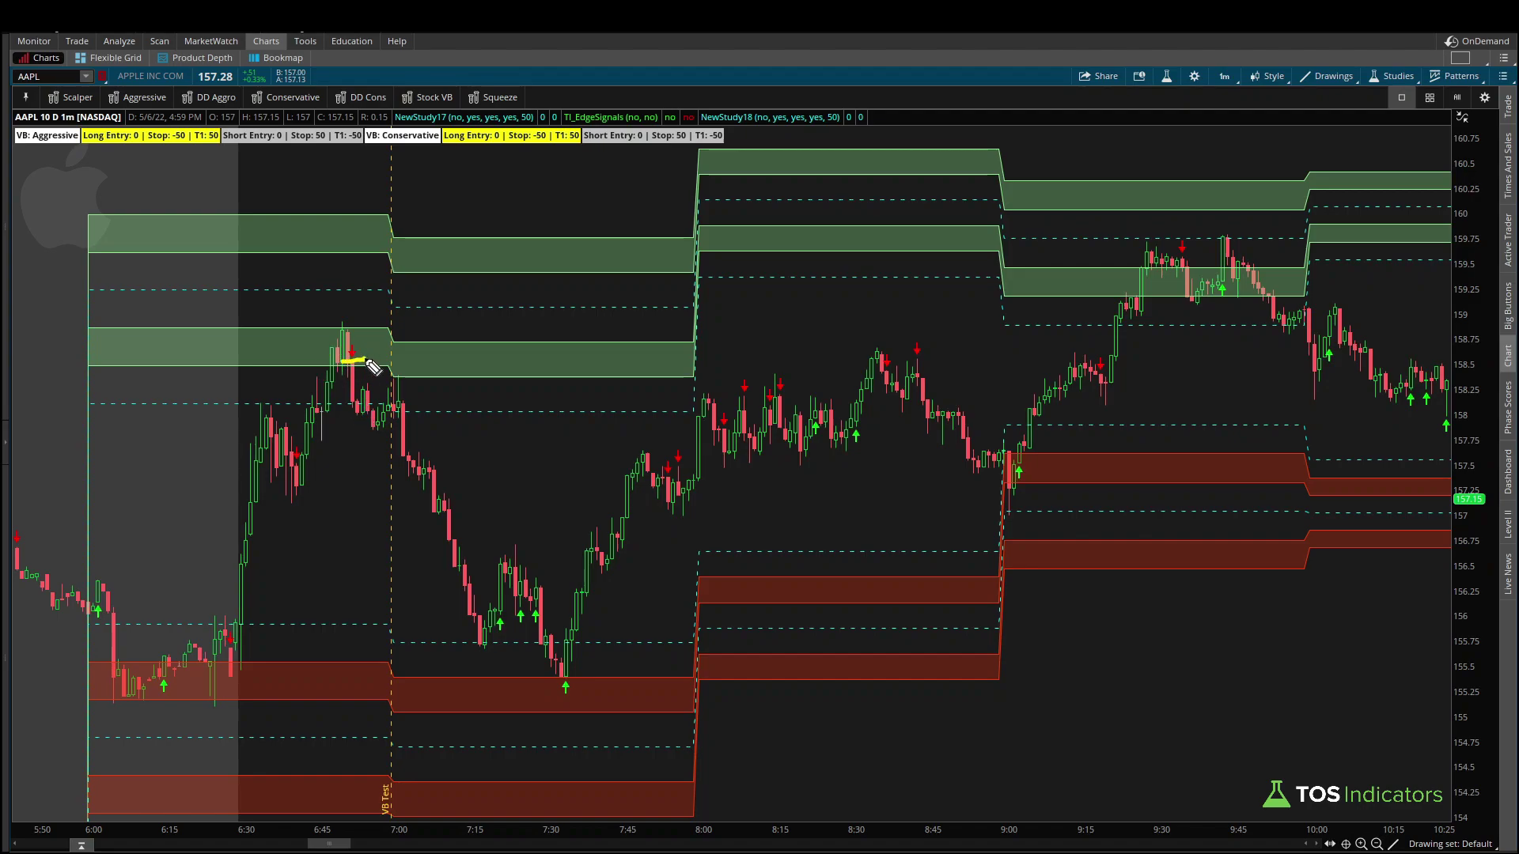
mouse_move(575, 678)
left_mouse_down()
mouse_move(568, 700)
mouse_move(567, 671)
left_mouse_up()
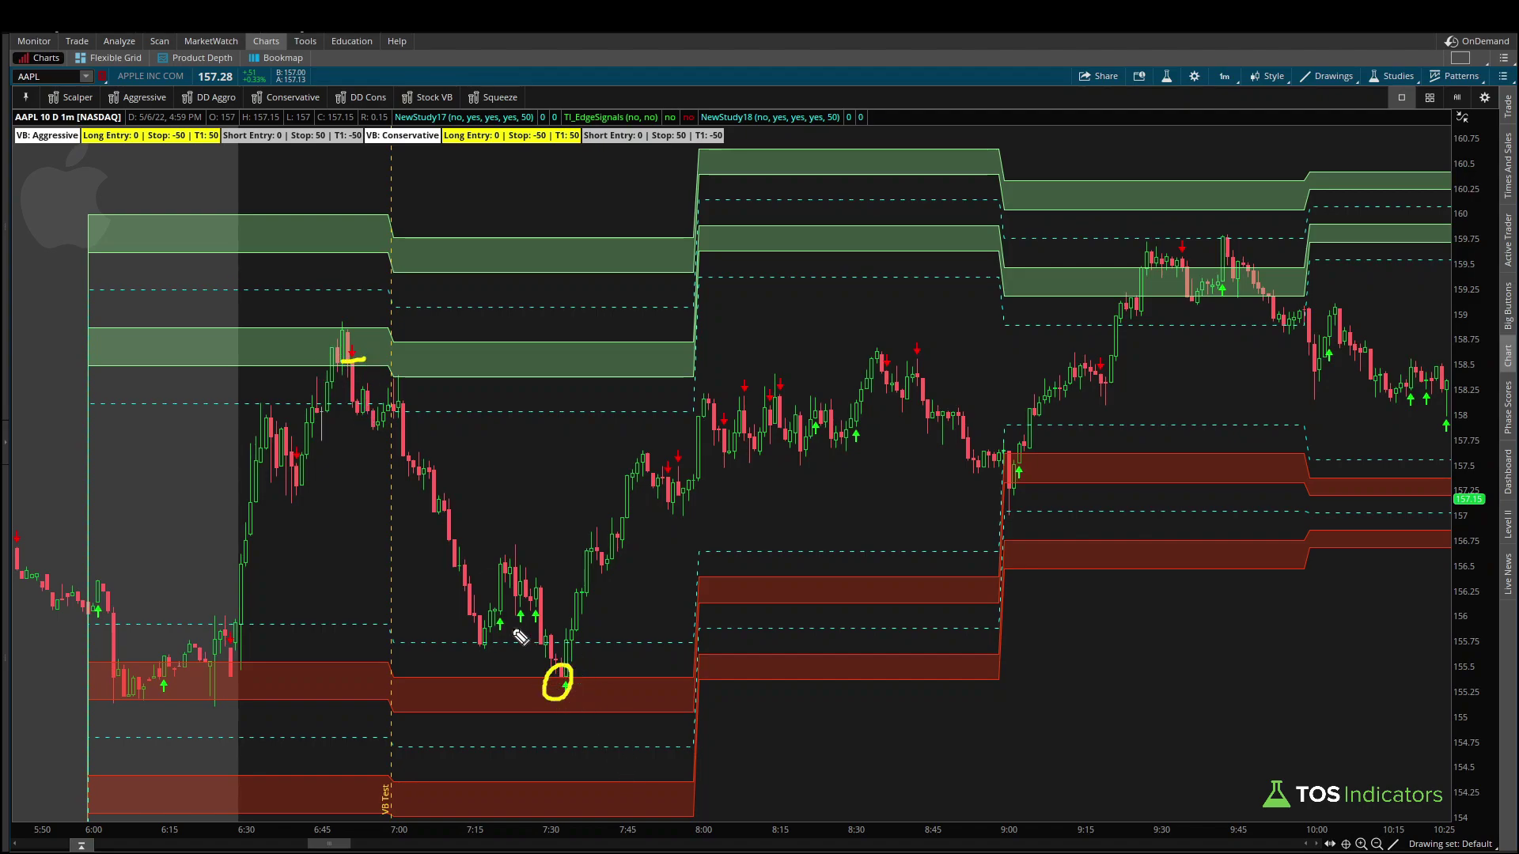
mouse_move(548, 614)
left_mouse_down()
mouse_move(510, 601)
mouse_move(494, 620)
mouse_move(540, 603)
left_mouse_up()
mouse_move(1204, 251)
left_mouse_down()
mouse_move(1164, 235)
mouse_move(1152, 258)
mouse_move(1201, 258)
mouse_move(1187, 229)
left_mouse_up()
key("e")
left_click_drag(345, 845, 348, 846)
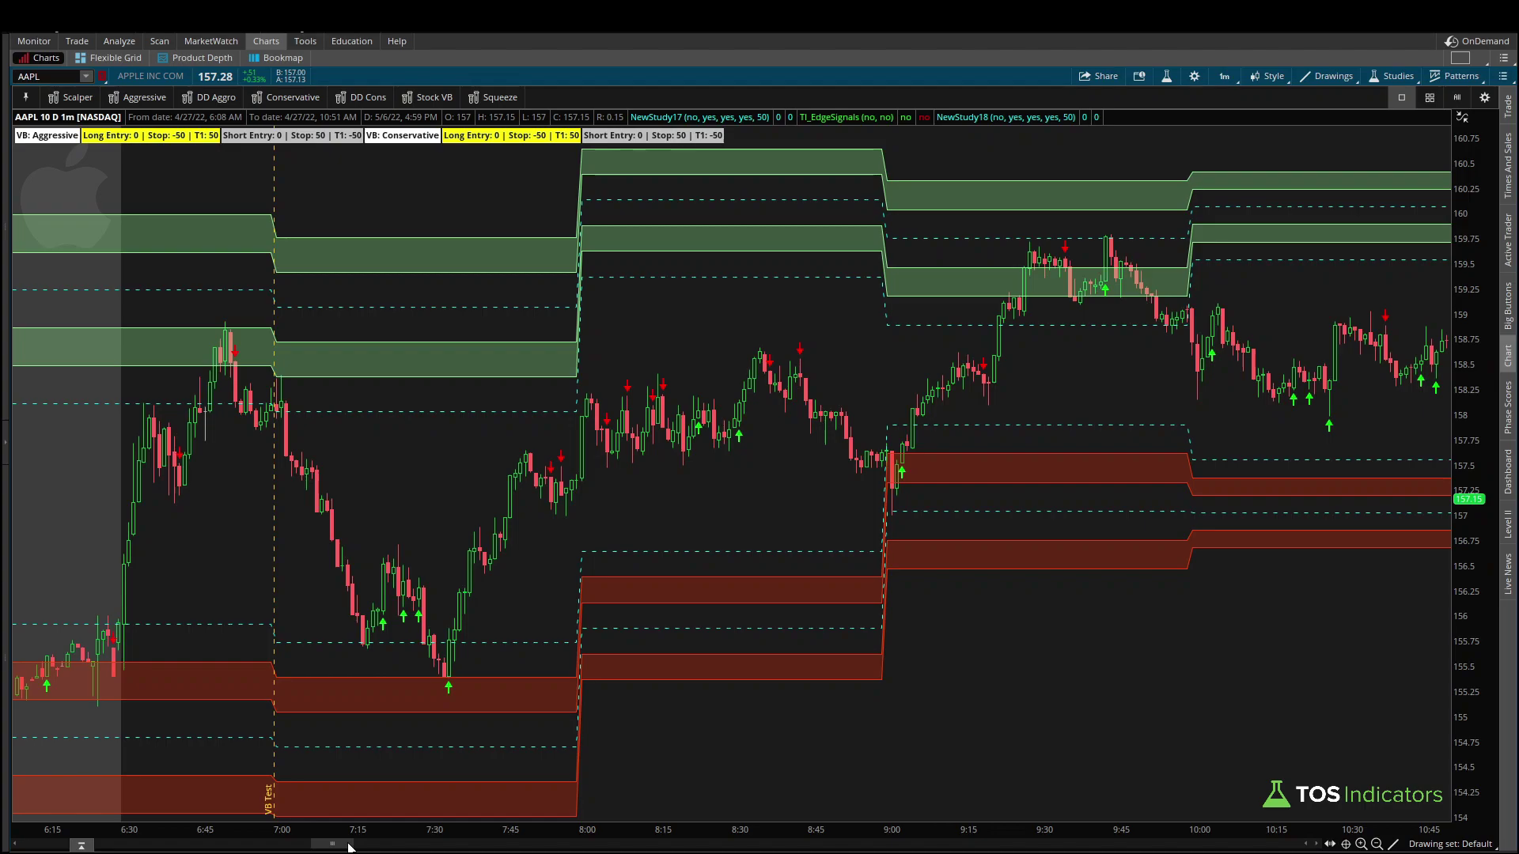
- Scroll past the afternoon to the 4/28 morning and rescale prices to about 157–165.5
left_click_drag(348, 846, 348, 846)
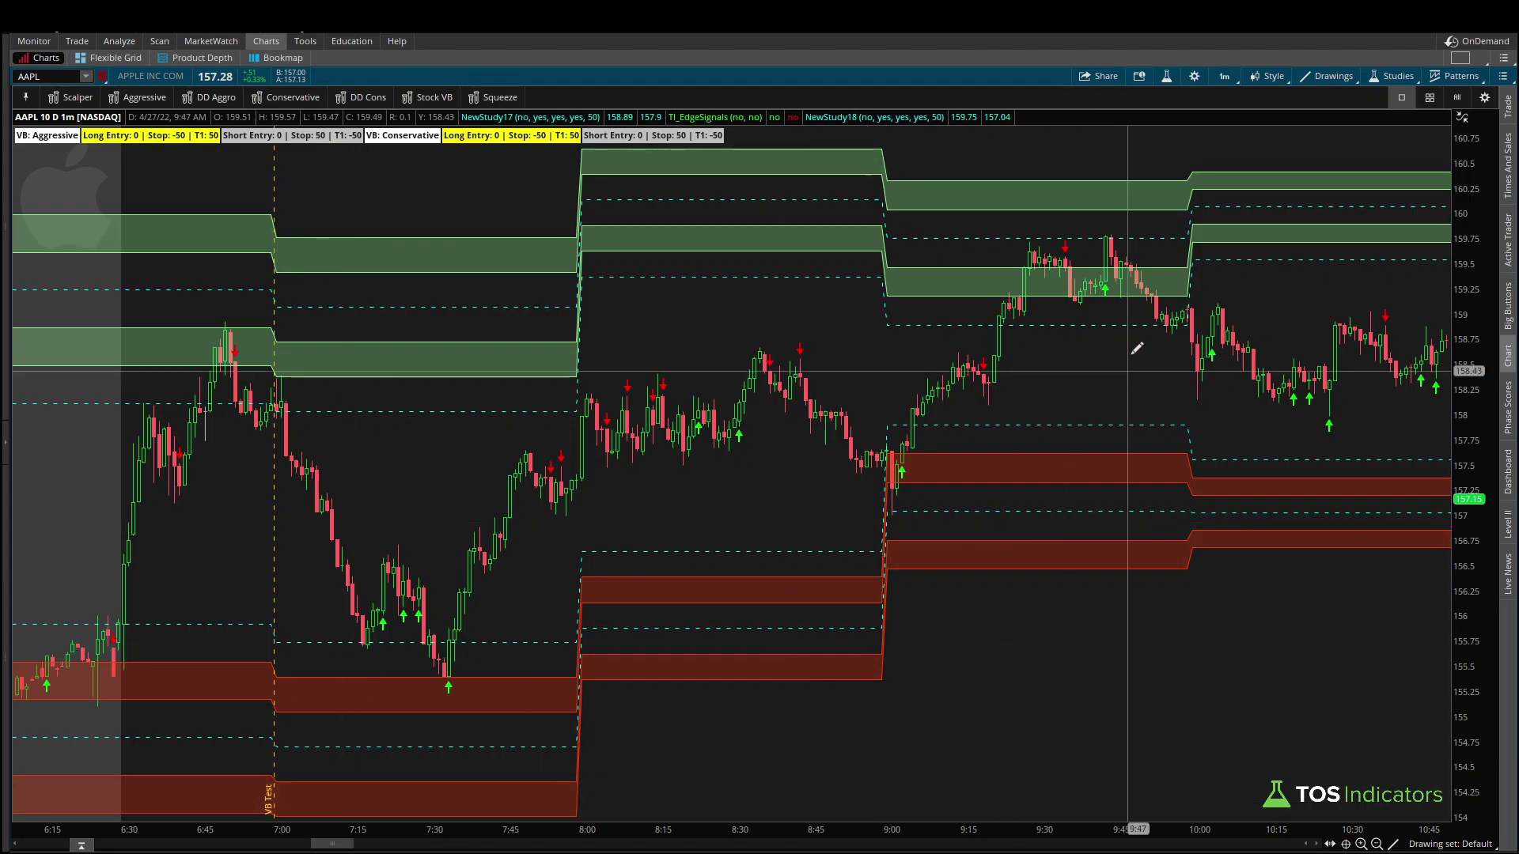
key("alt")
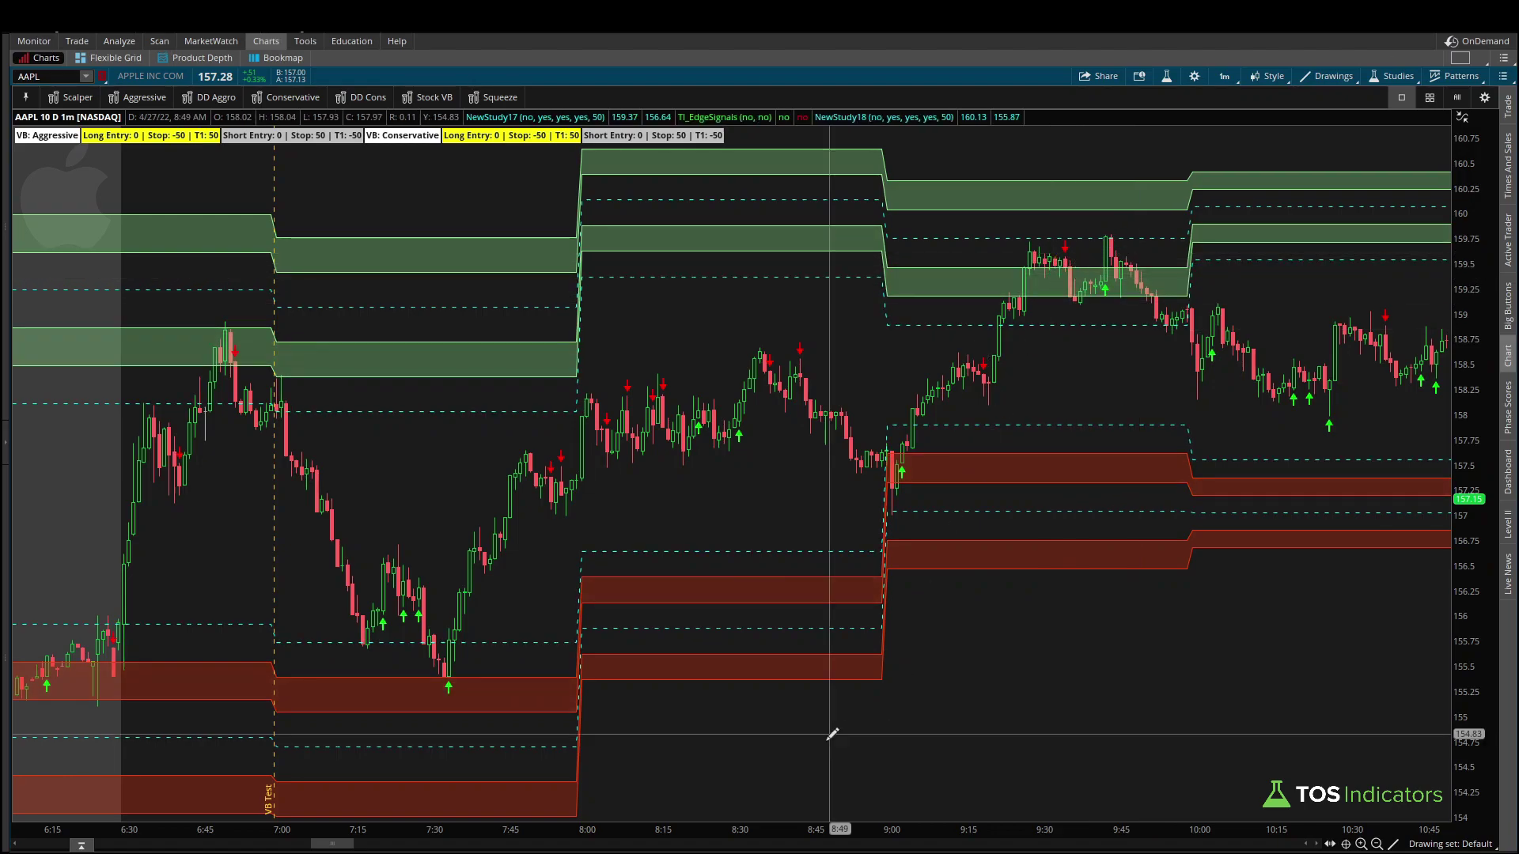
left_click_drag(341, 846, 386, 847)
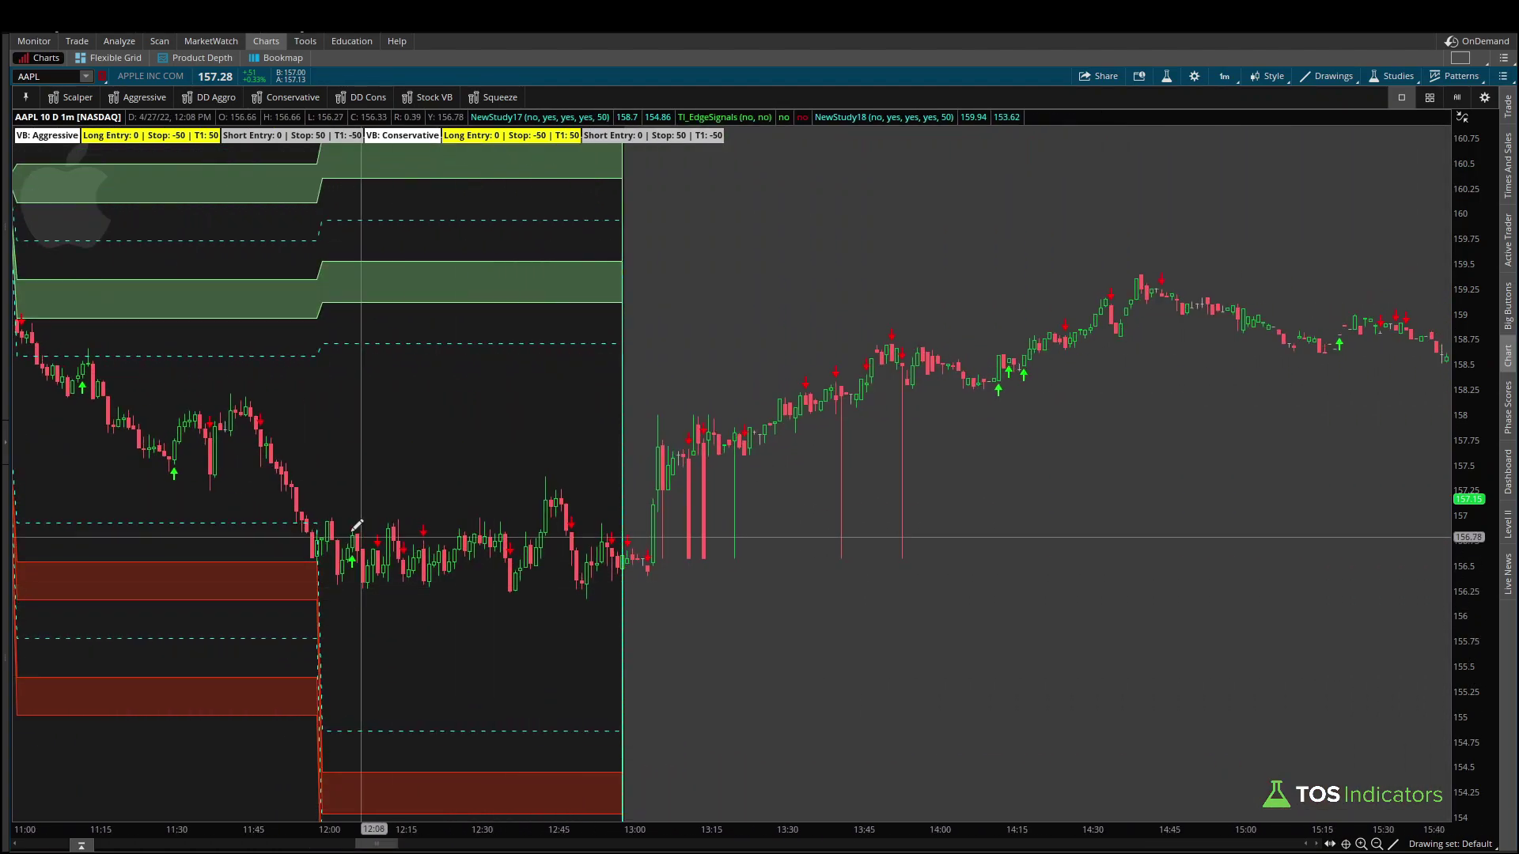
mouse_move(349, 519)
left_mouse_down()
mouse_move(300, 515)
mouse_move(284, 533)
mouse_move(291, 556)
mouse_move(348, 547)
mouse_move(341, 522)
mouse_move(367, 569)
left_mouse_up()
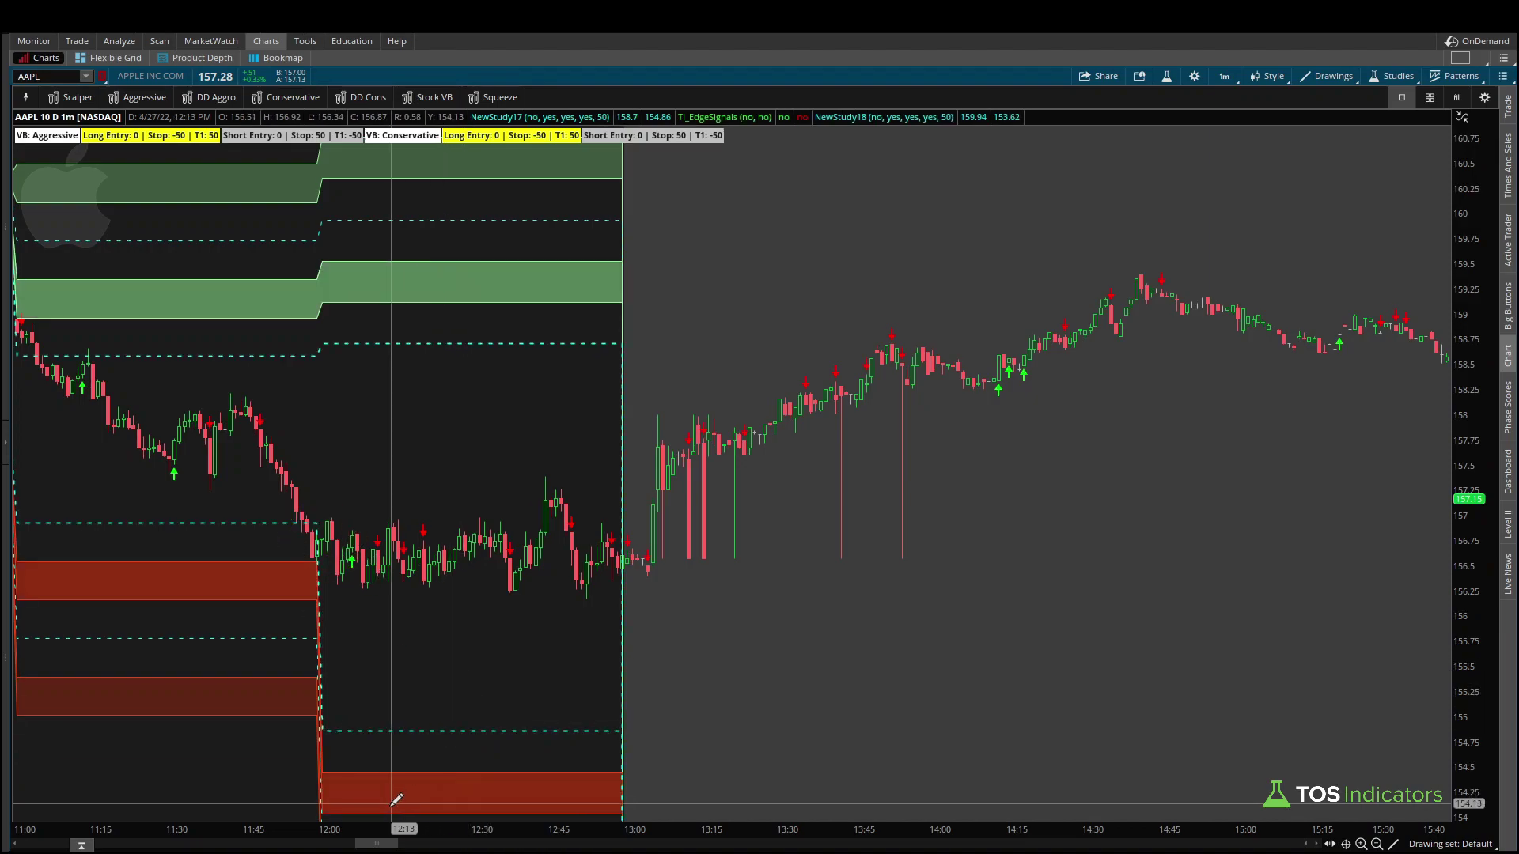
left_click_drag(378, 845, 385, 847)
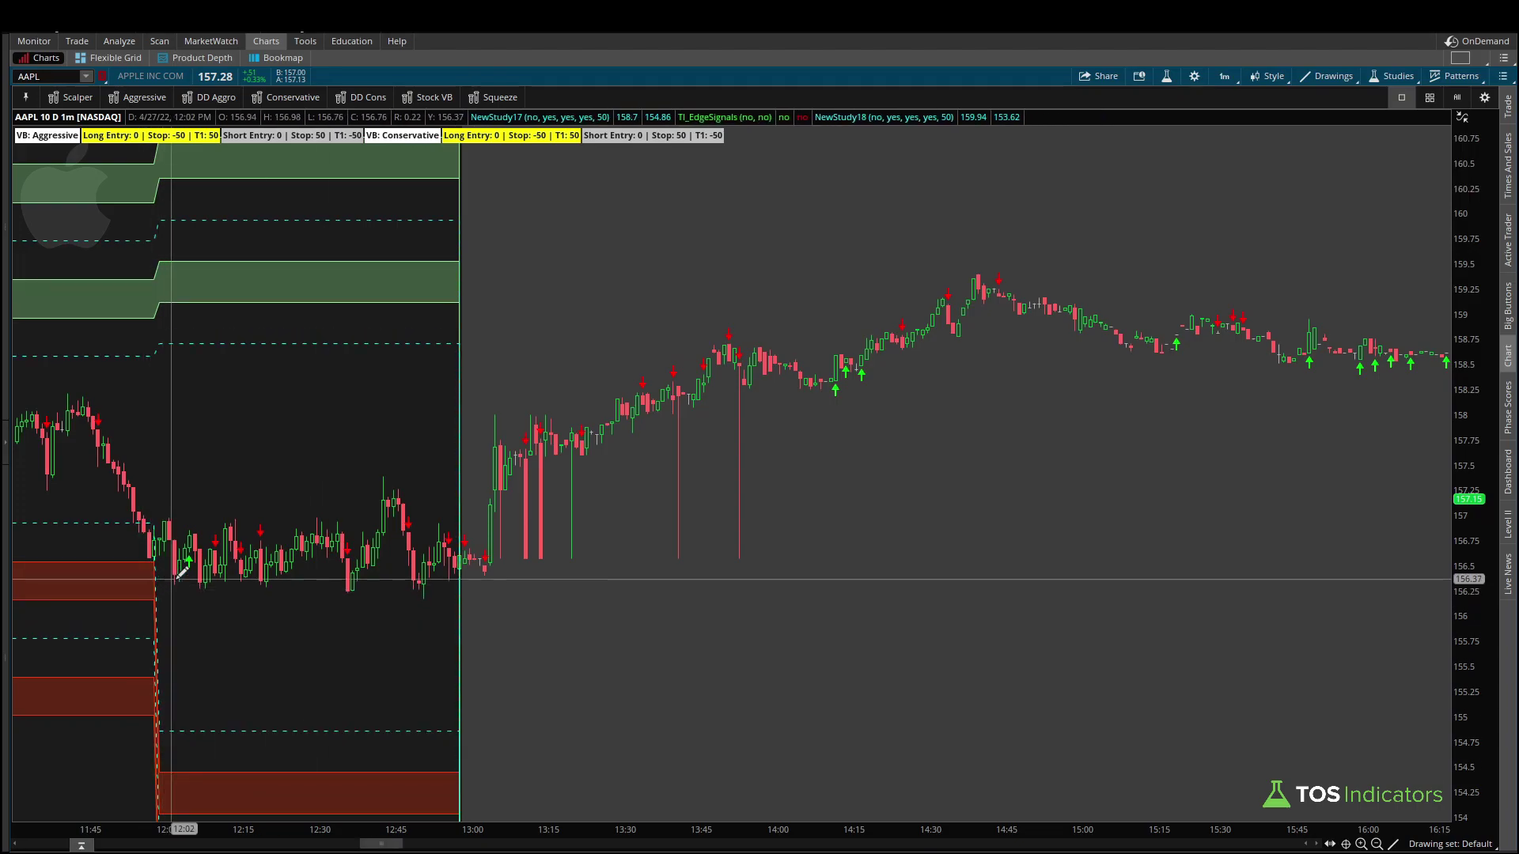
left_click_drag(383, 844, 474, 847)
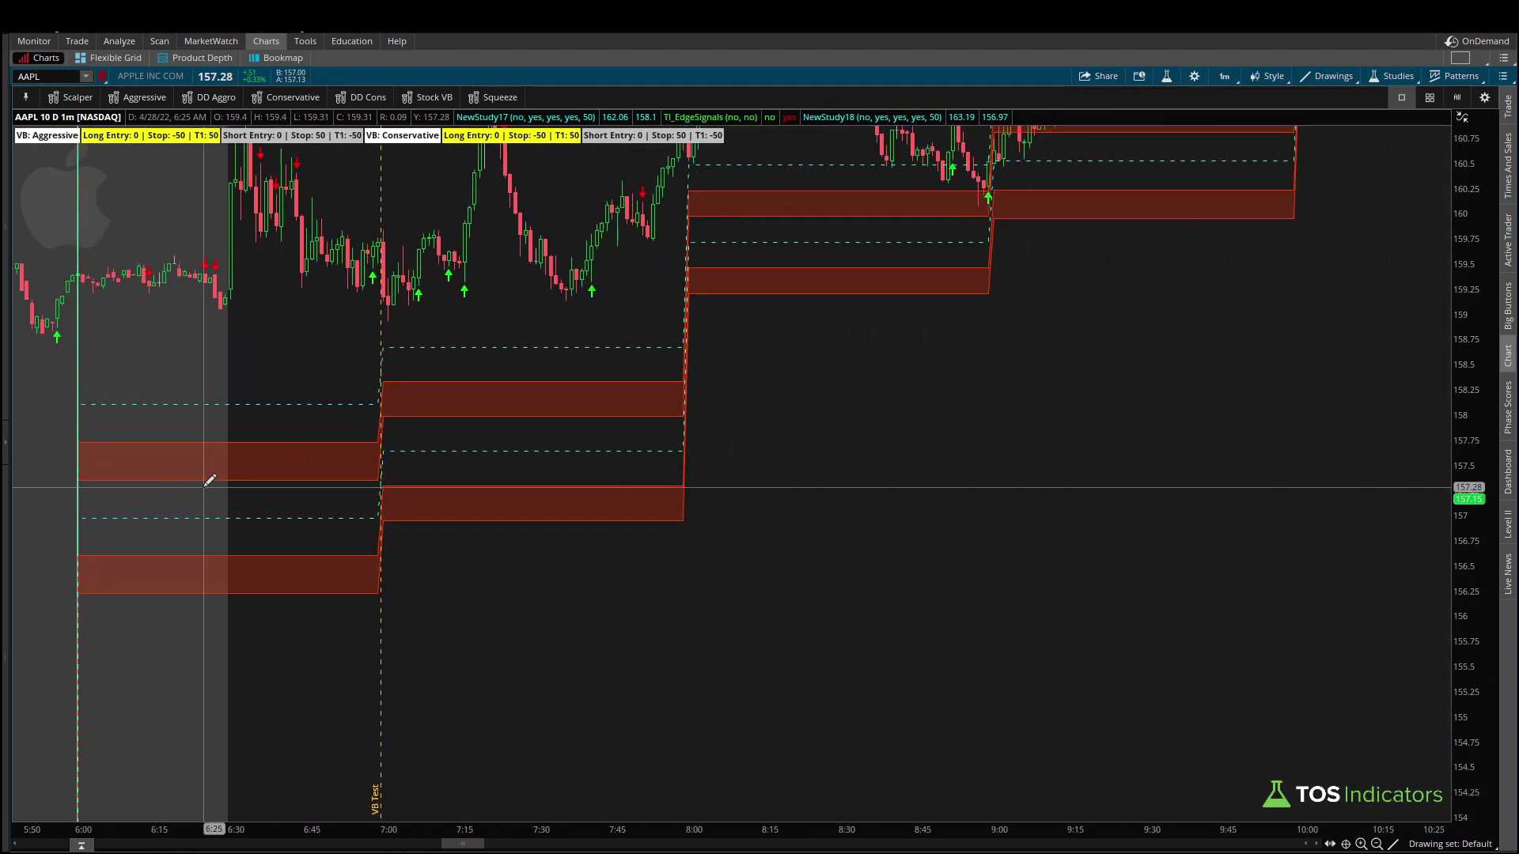
left_click_drag(1456, 275, 1367, 519)
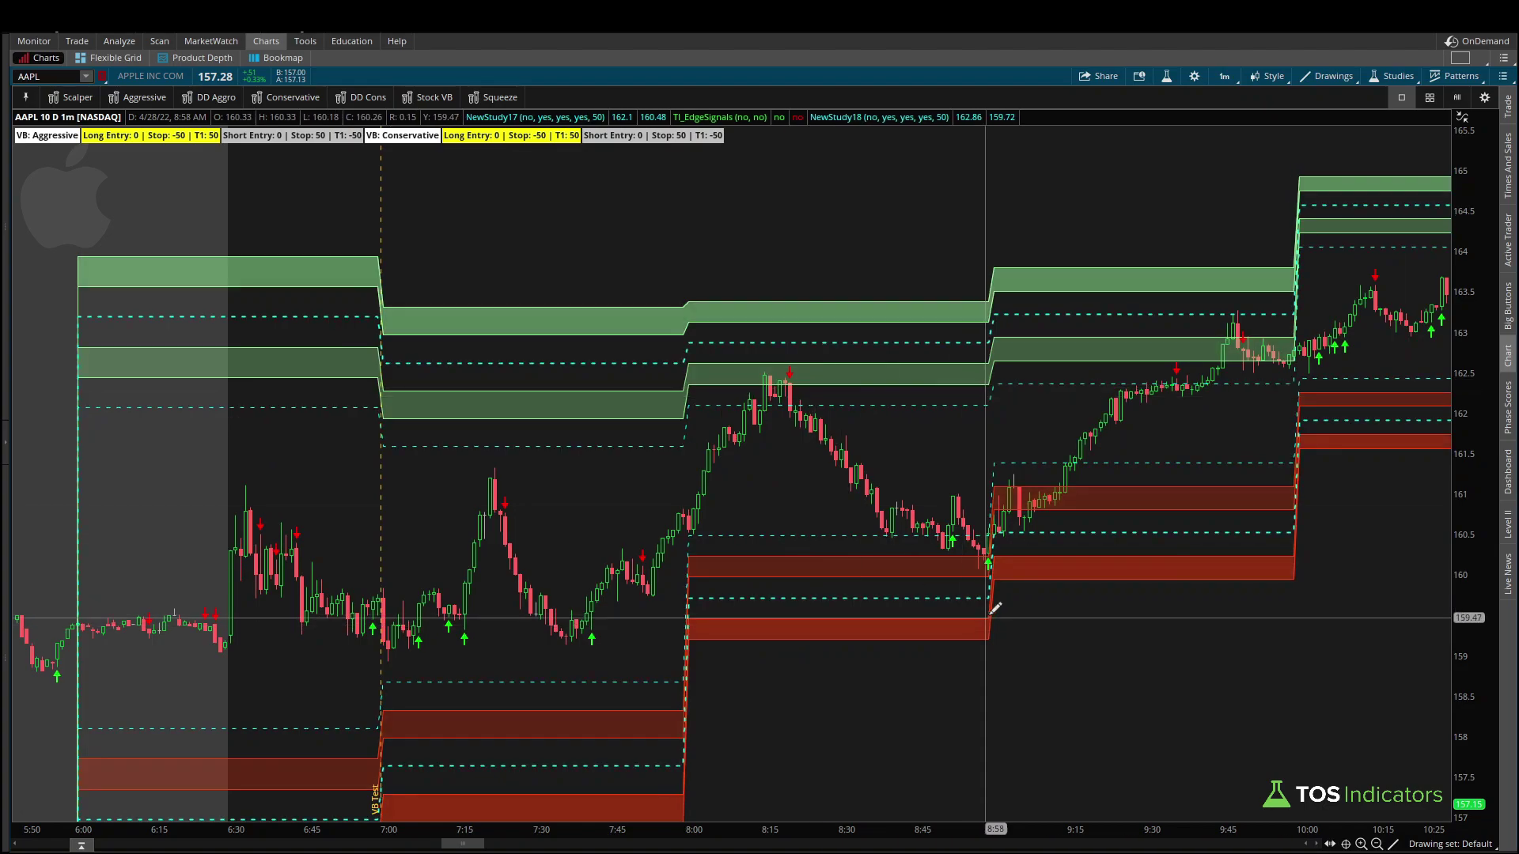
- Mark the 8:15 top, 8:50 low and 9:25 rally, clear them, and scroll to Friday's morning
mouse_move(999, 539)
left_mouse_down()
mouse_move(939, 517)
mouse_move(922, 561)
mouse_move(980, 587)
mouse_move(1000, 531)
left_mouse_up()
mouse_move(798, 392)
left_mouse_down()
mouse_move(786, 362)
mouse_move(752, 375)
mouse_move(783, 400)
mouse_move(806, 377)
mouse_move(881, 472)
left_mouse_up()
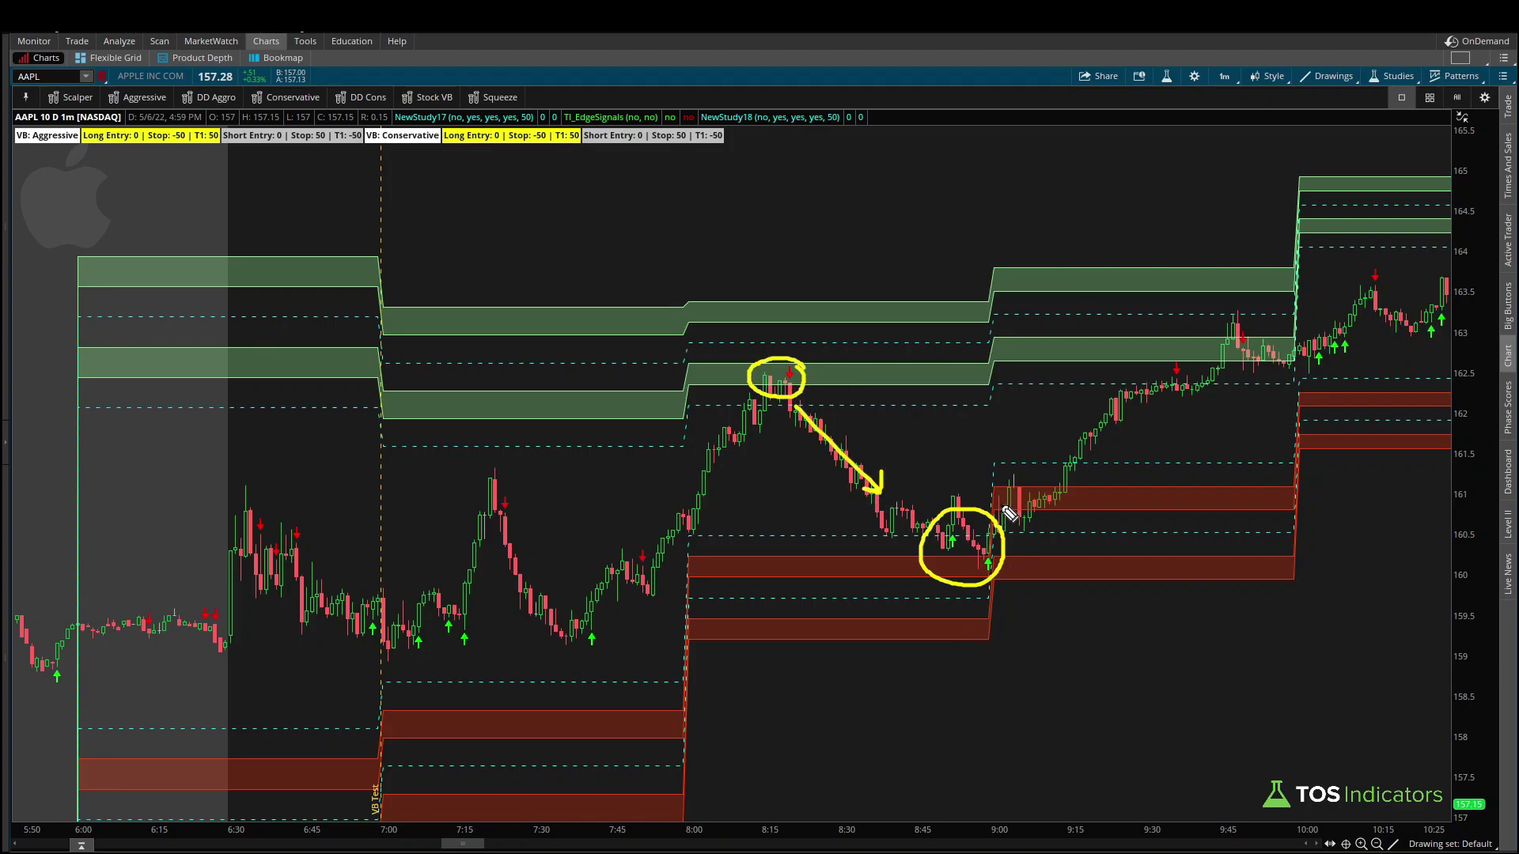
left_click_drag(1000, 505, 1102, 438)
left_click_drag(1079, 437, 1098, 451)
key("Escape")
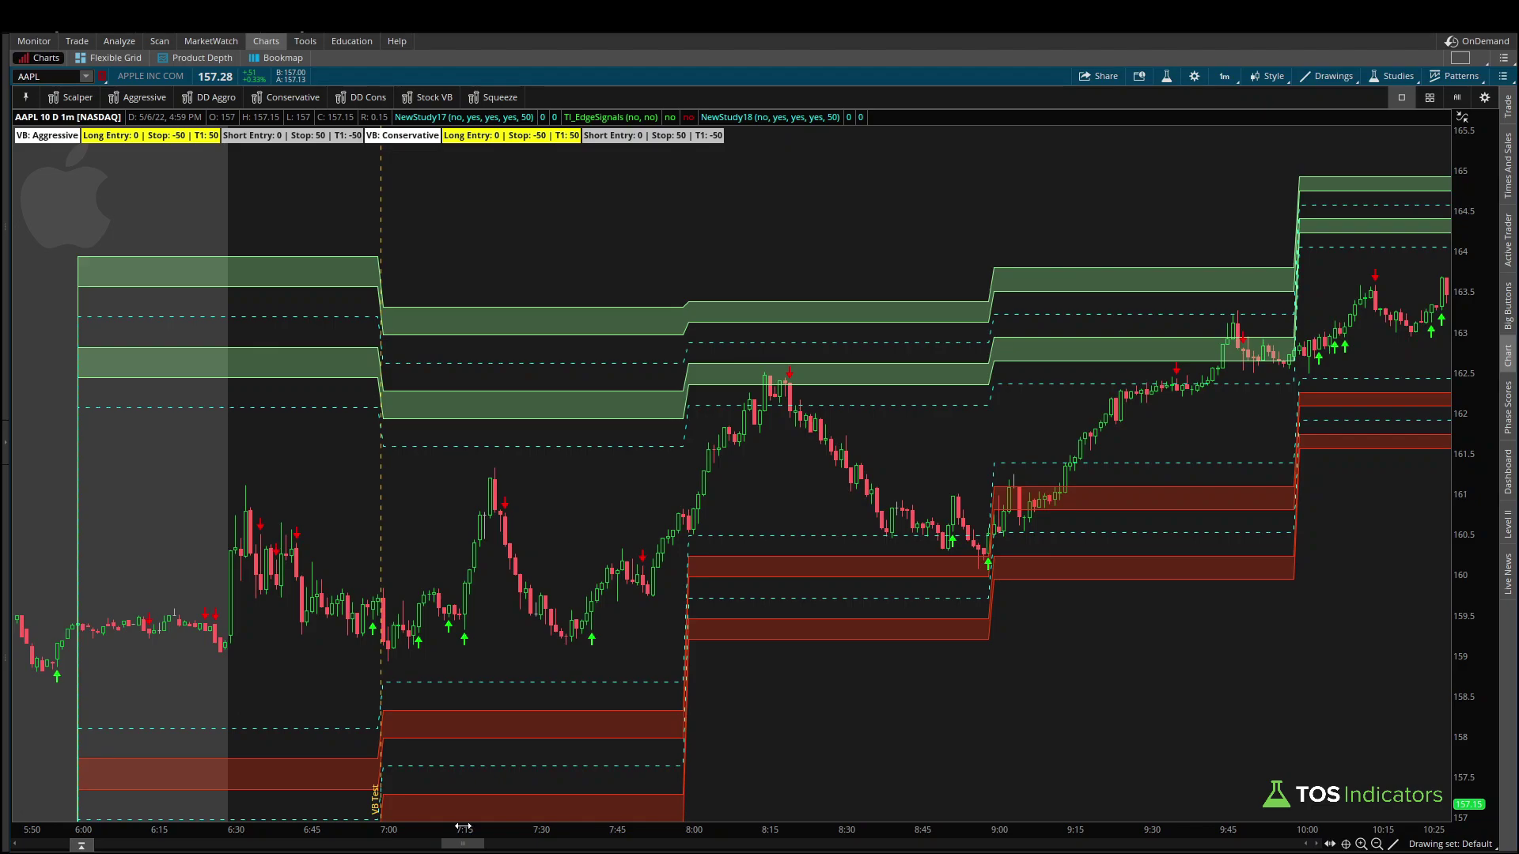
left_click_drag(463, 845, 600, 846)
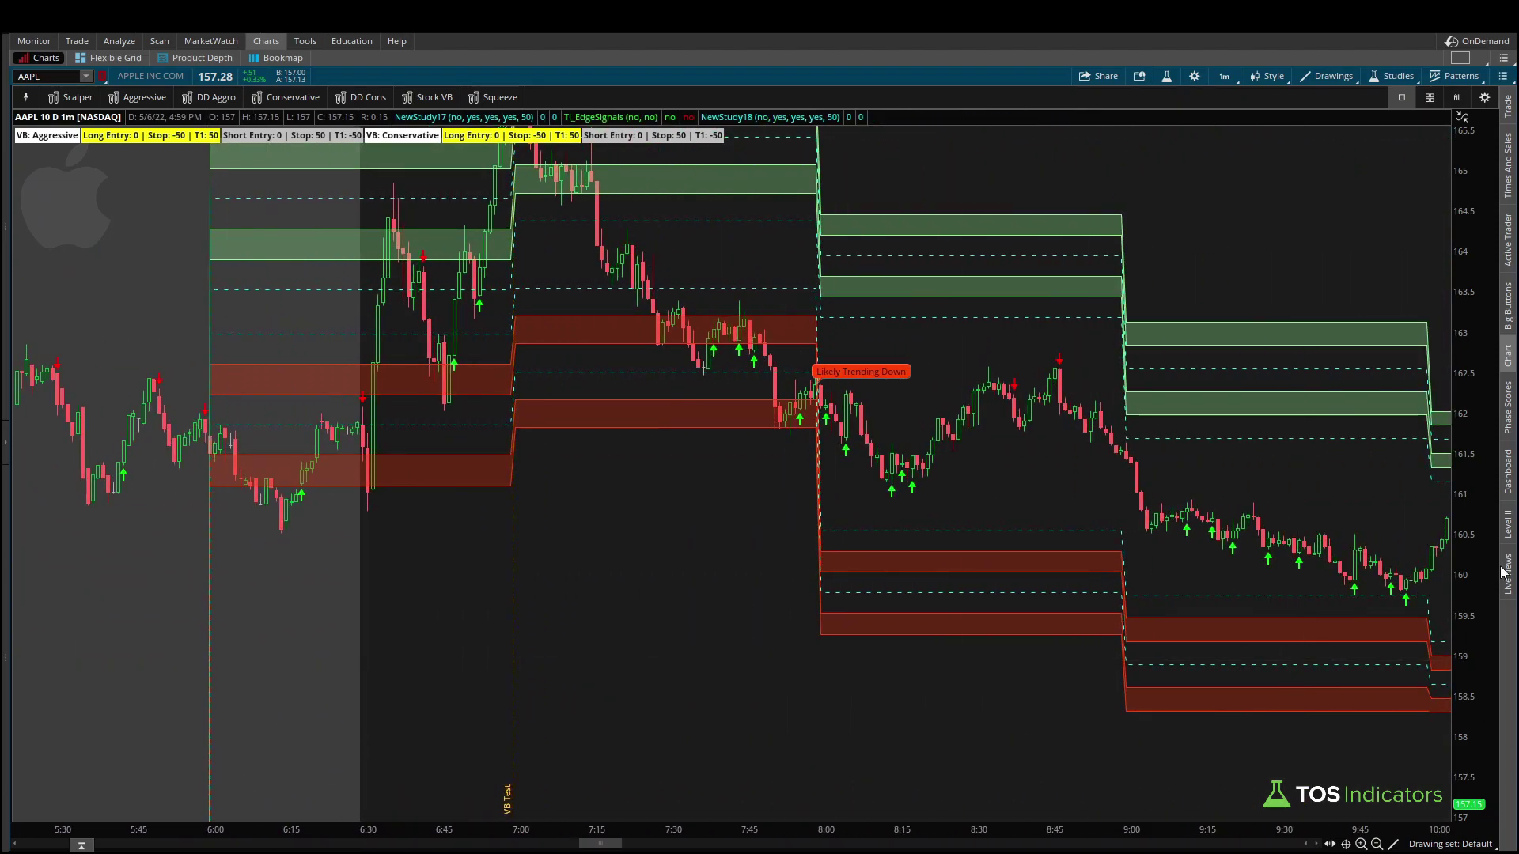
- Stretch the price scale and remove the VB Aggressive study
left_click_drag(1483, 465, 1403, 441)
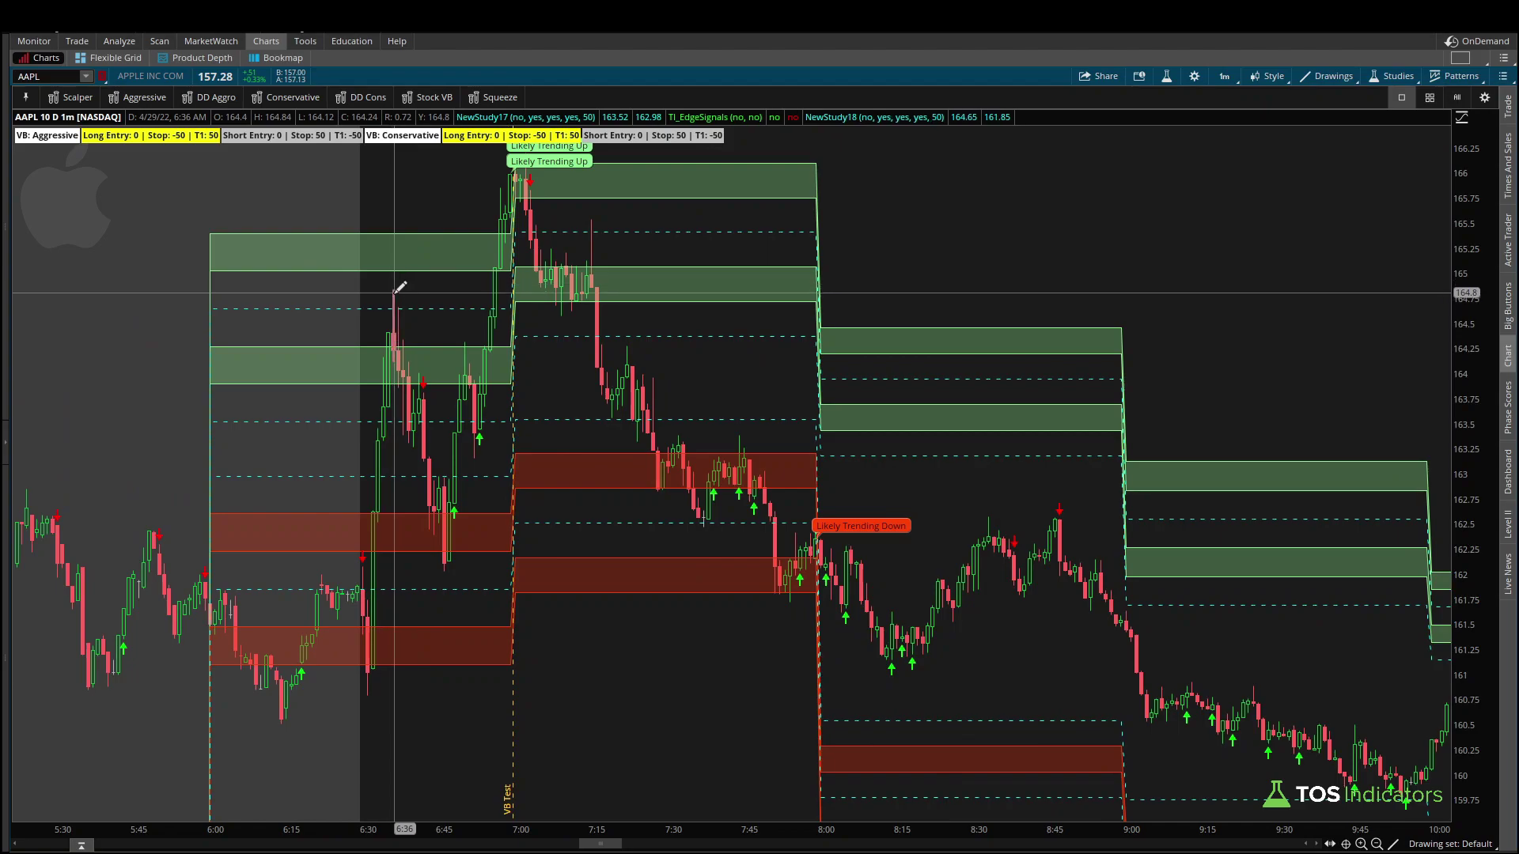
left_click_drag(373, 309, 408, 310)
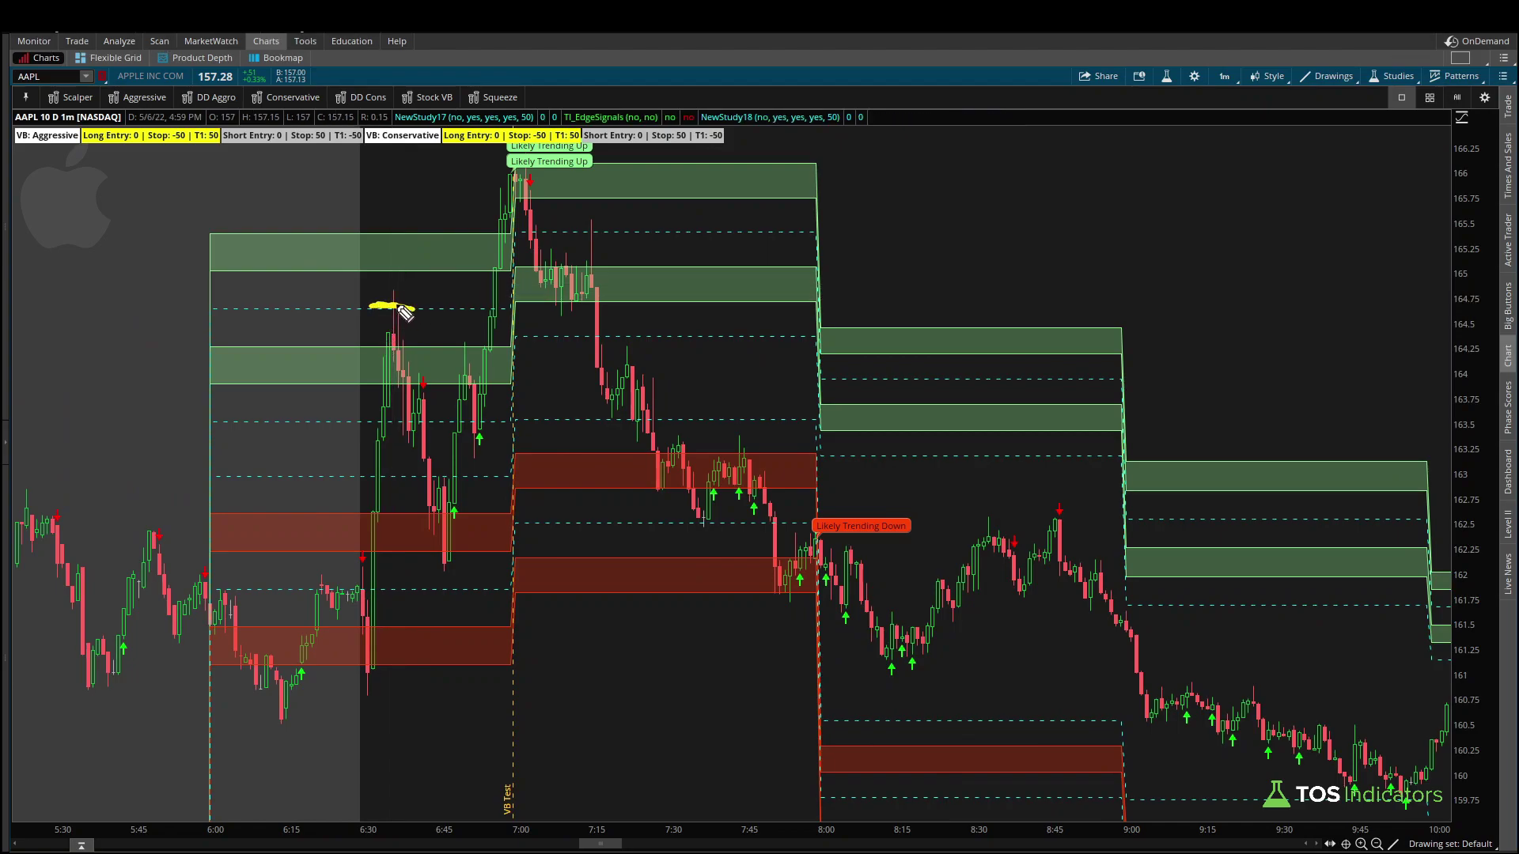
right_click(353, 372)
left_click(388, 407)
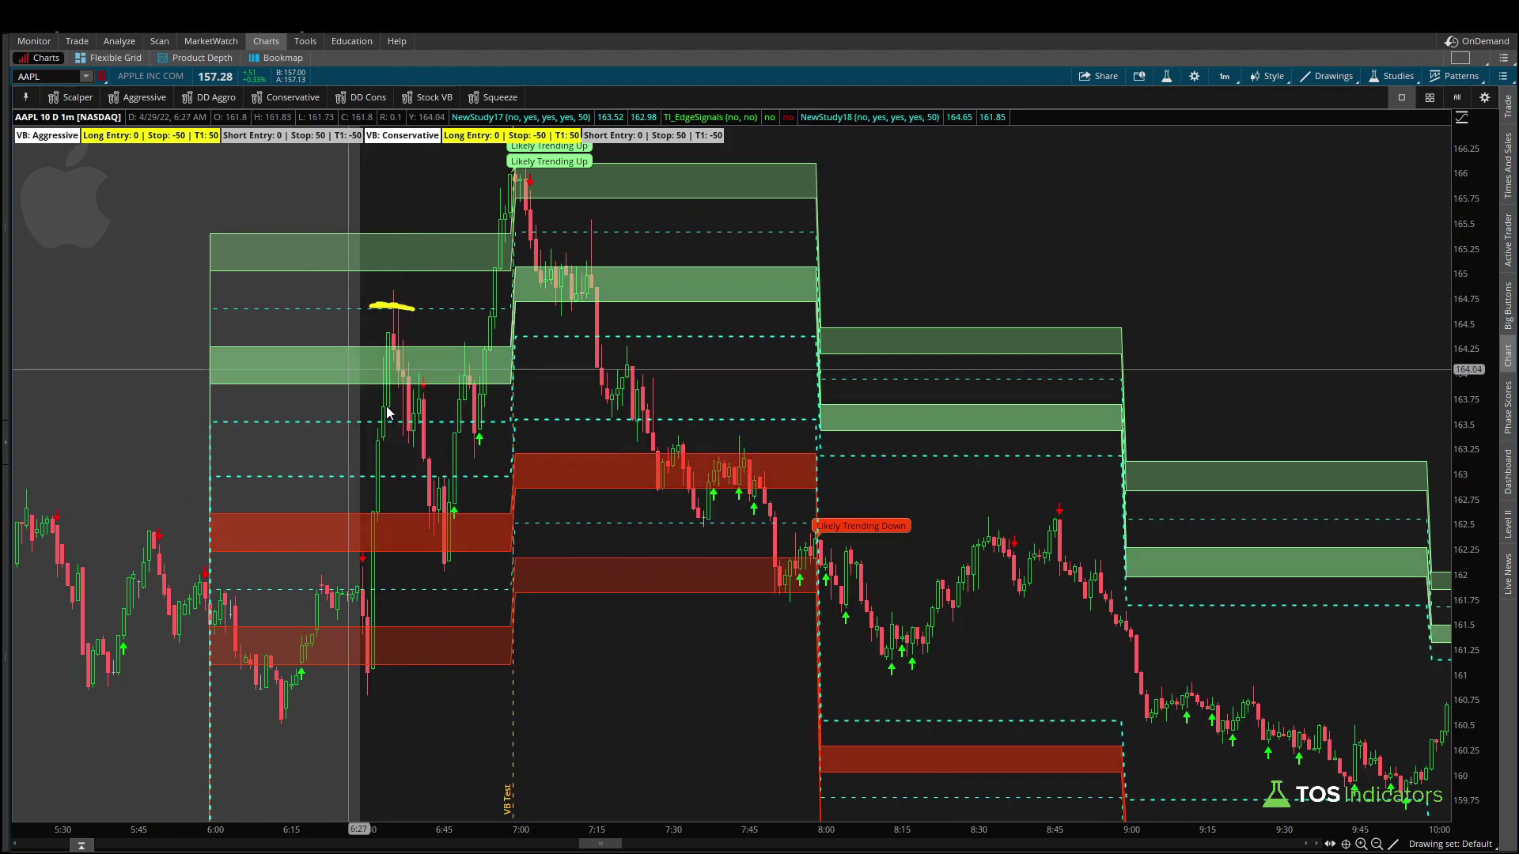
left_click(808, 80)
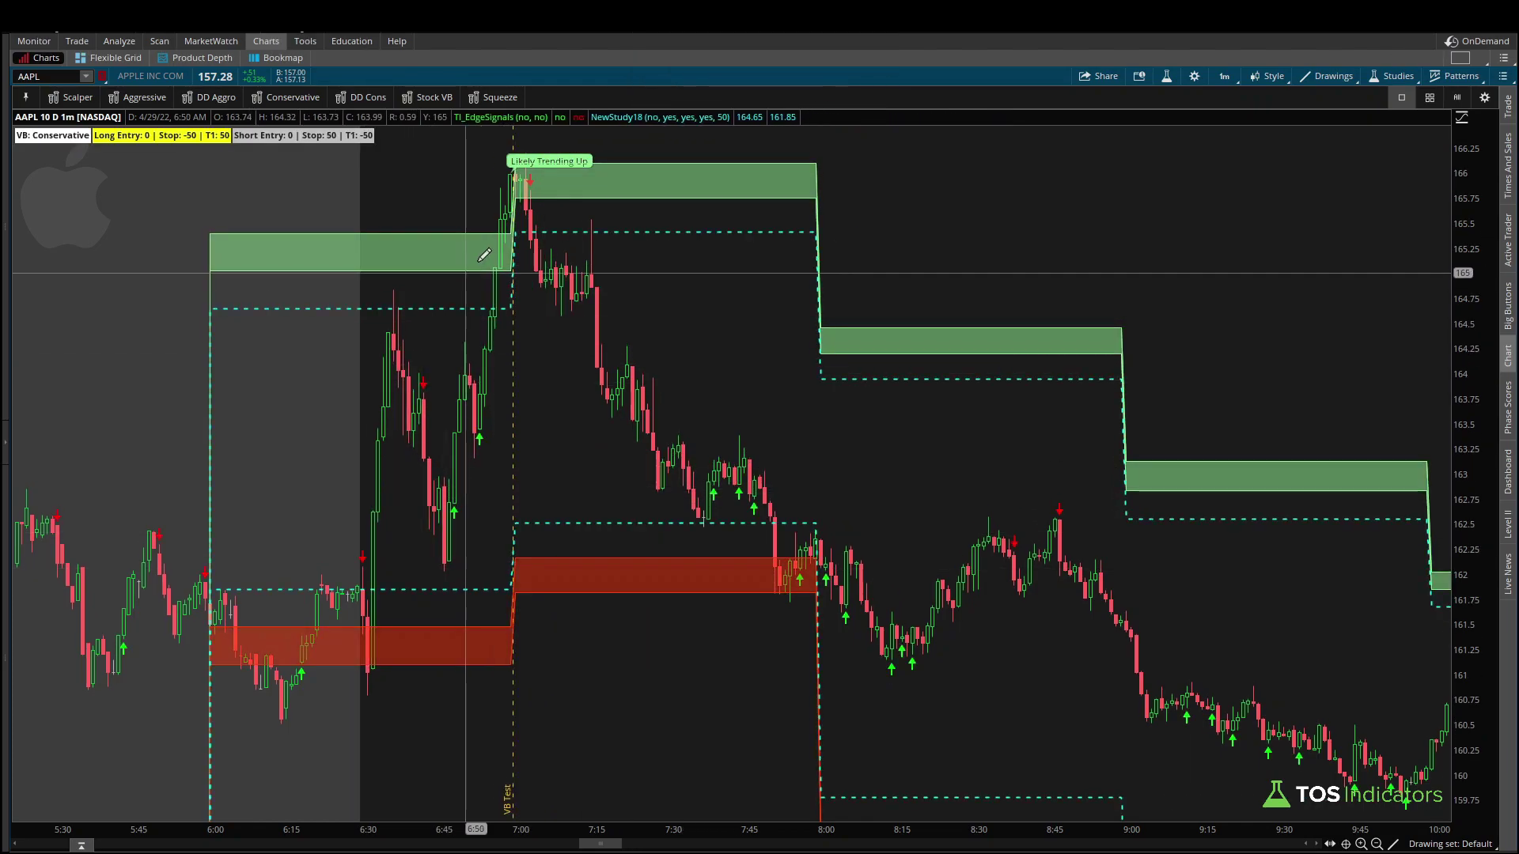
- Mark the 6:38 high, the drop from 166 and candles above the red zone, clearing each
mouse_move(377, 309)
left_mouse_down()
mouse_move(402, 306)
mouse_move(437, 546)
mouse_move(494, 256)
mouse_move(522, 188)
left_mouse_up()
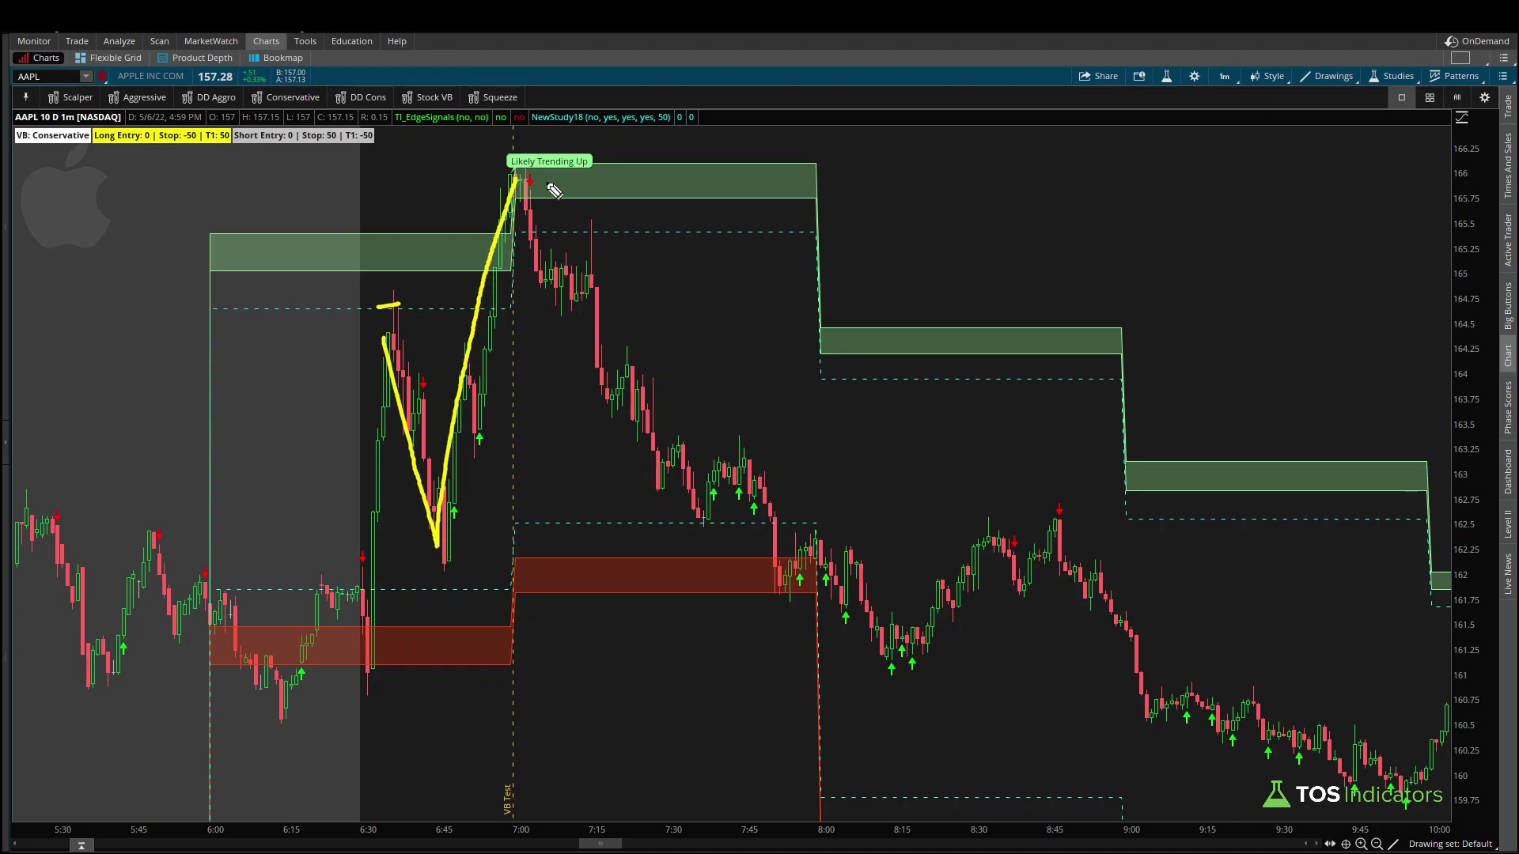
key("e")
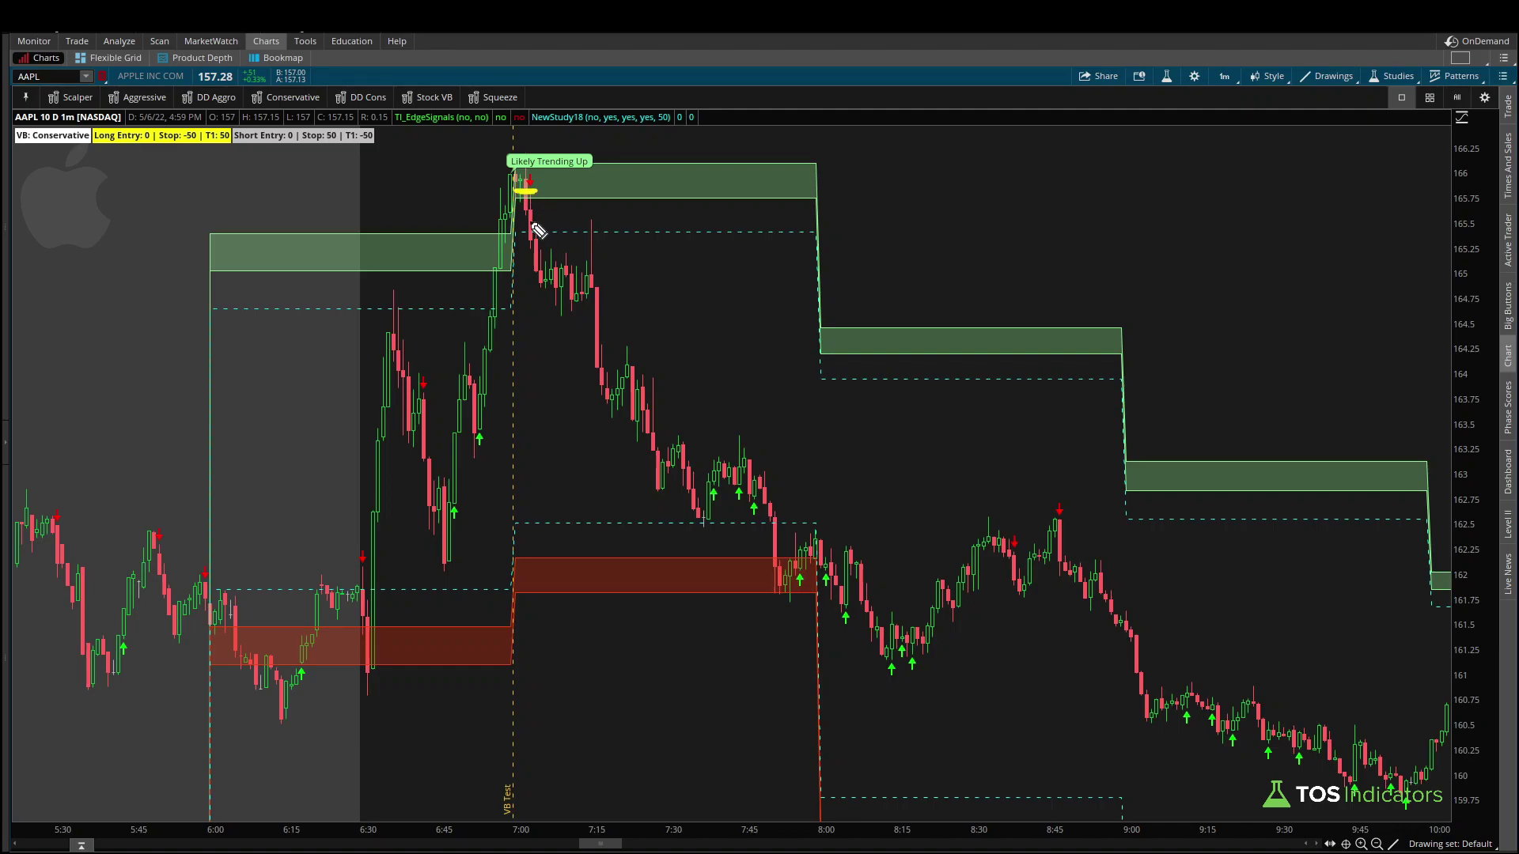
left_click_drag(530, 219, 716, 522)
key("e")
mouse_move(766, 524)
left_mouse_down()
mouse_move(705, 502)
mouse_move(768, 540)
mouse_move(768, 523)
mouse_move(793, 594)
mouse_move(833, 574)
mouse_move(898, 647)
left_mouse_up()
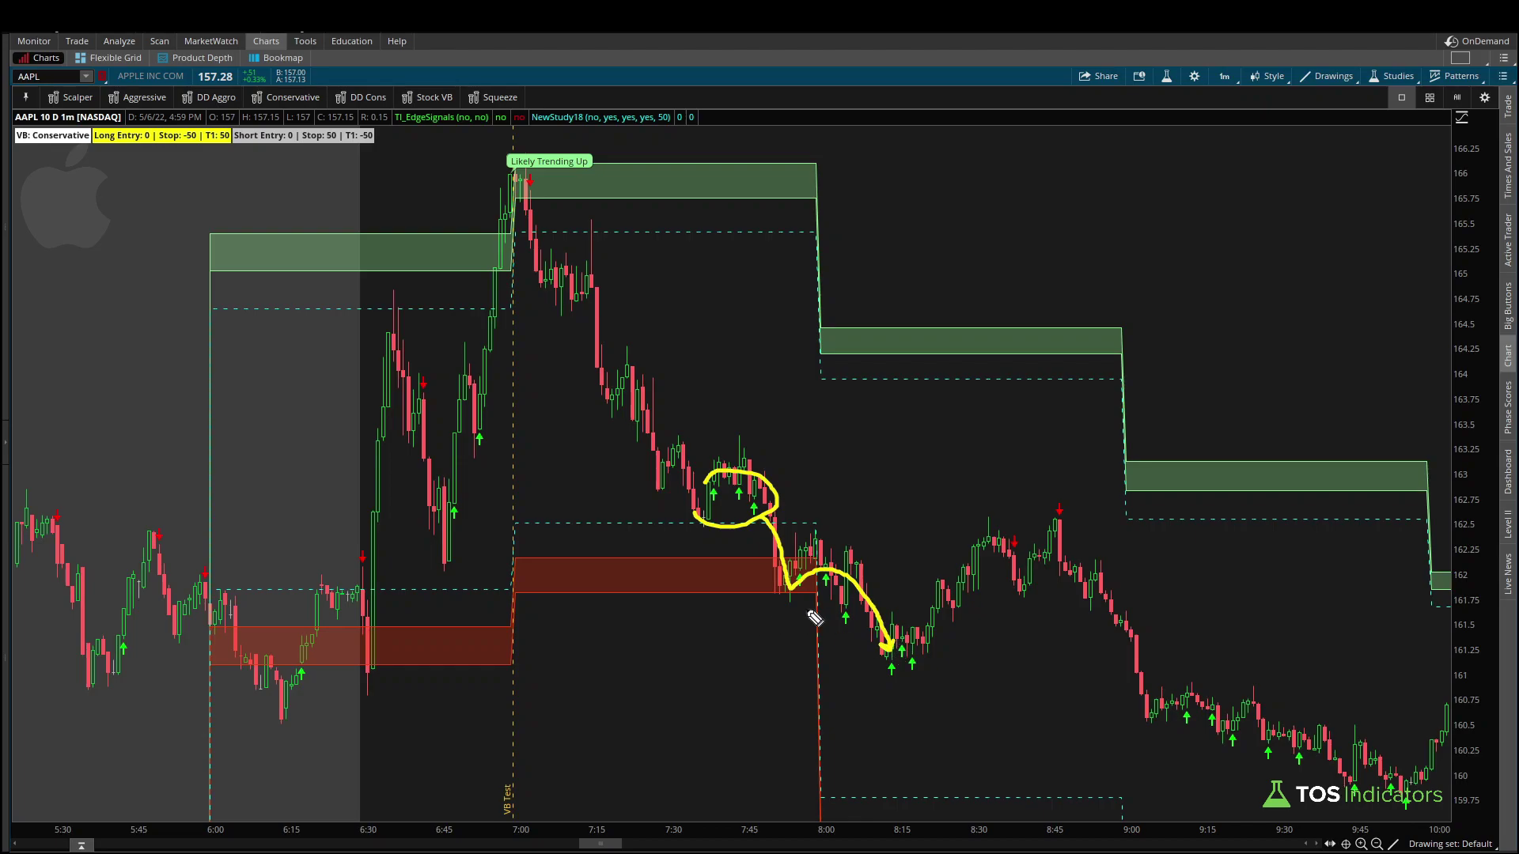
left_click_drag(705, 601, 848, 603)
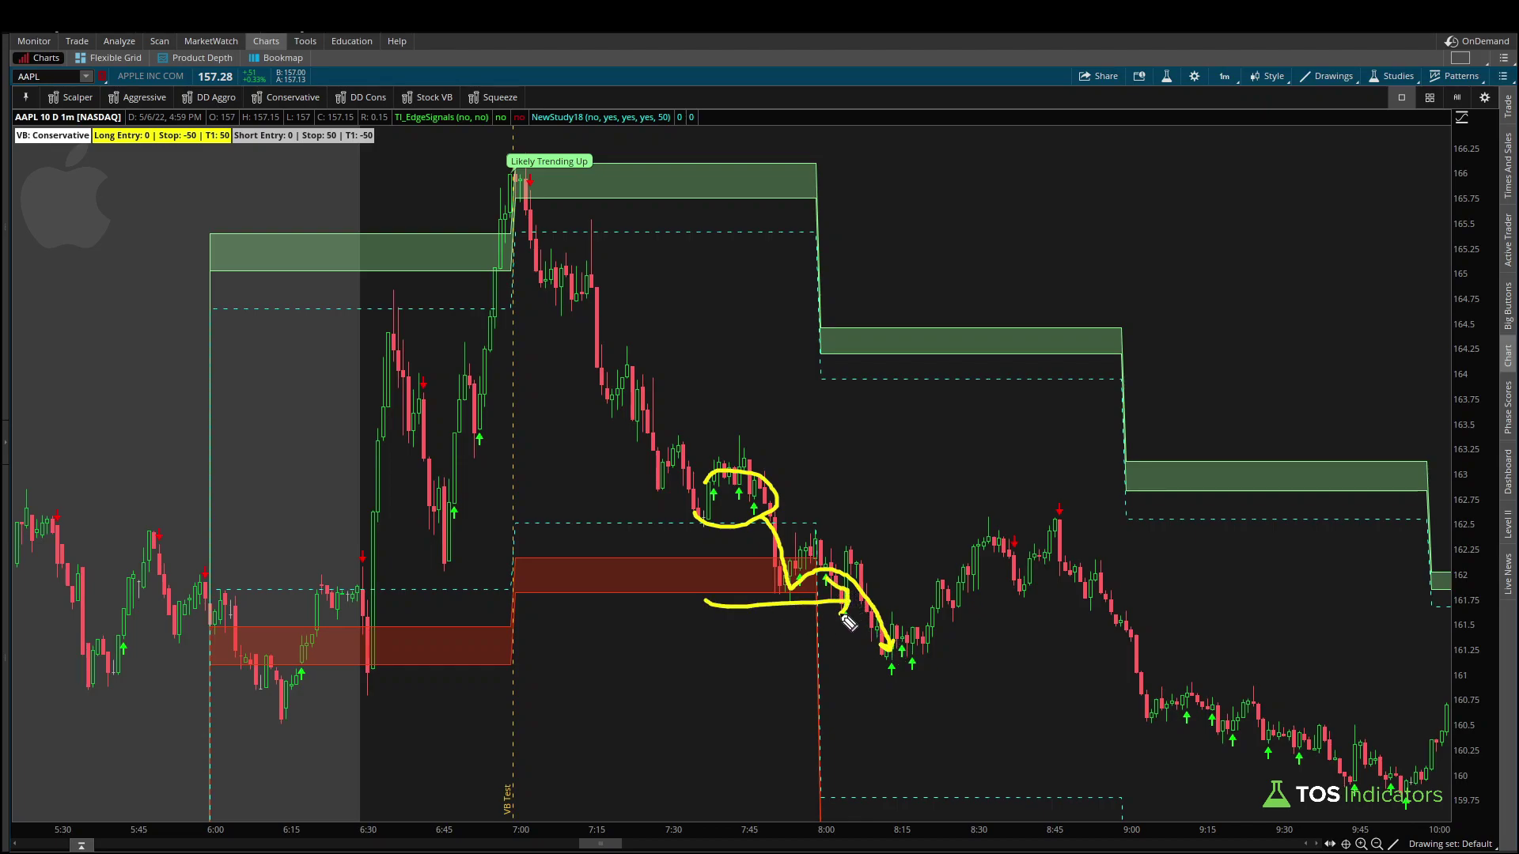
key("e")
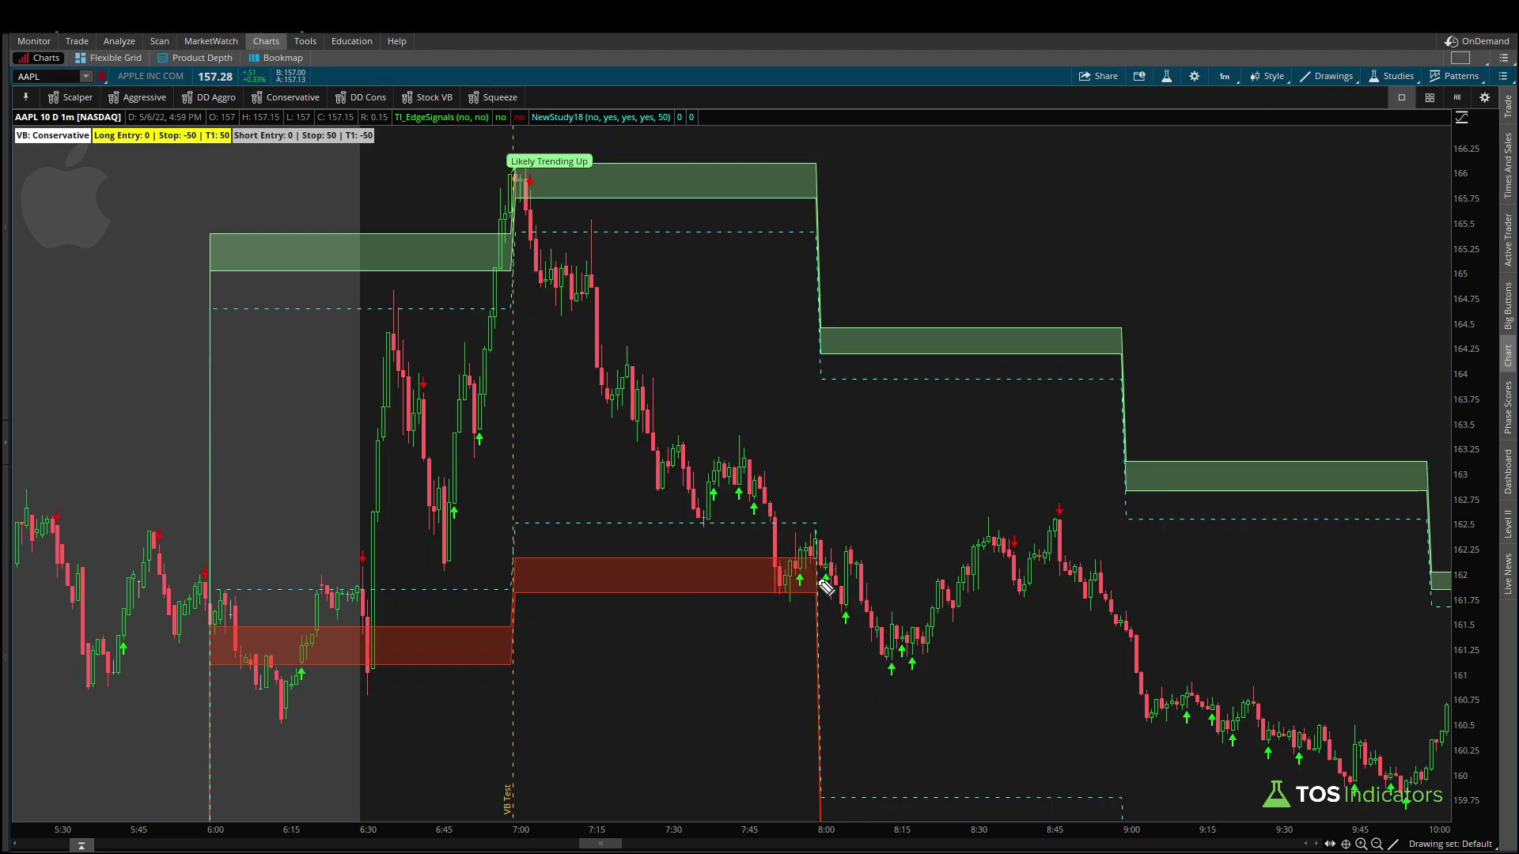
- Annotate the 8:05 candles at the red zone, clear them, and scroll to a later session
left_click_drag(815, 598, 886, 487)
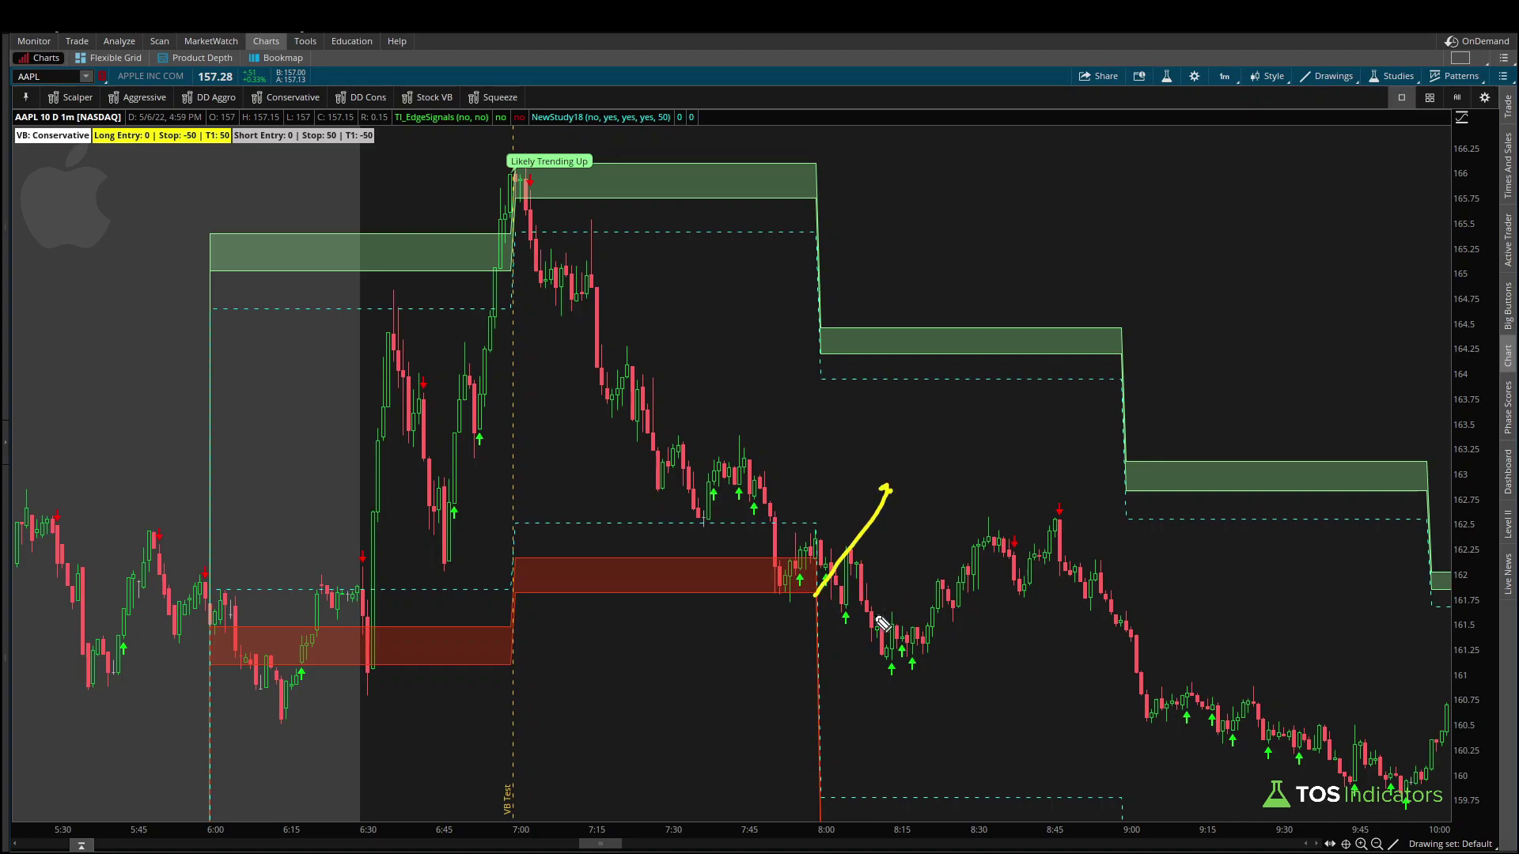
mouse_move(885, 598)
left_mouse_down()
mouse_move(855, 615)
mouse_move(864, 635)
mouse_move(886, 600)
left_mouse_up()
left_click_drag(927, 548, 881, 592)
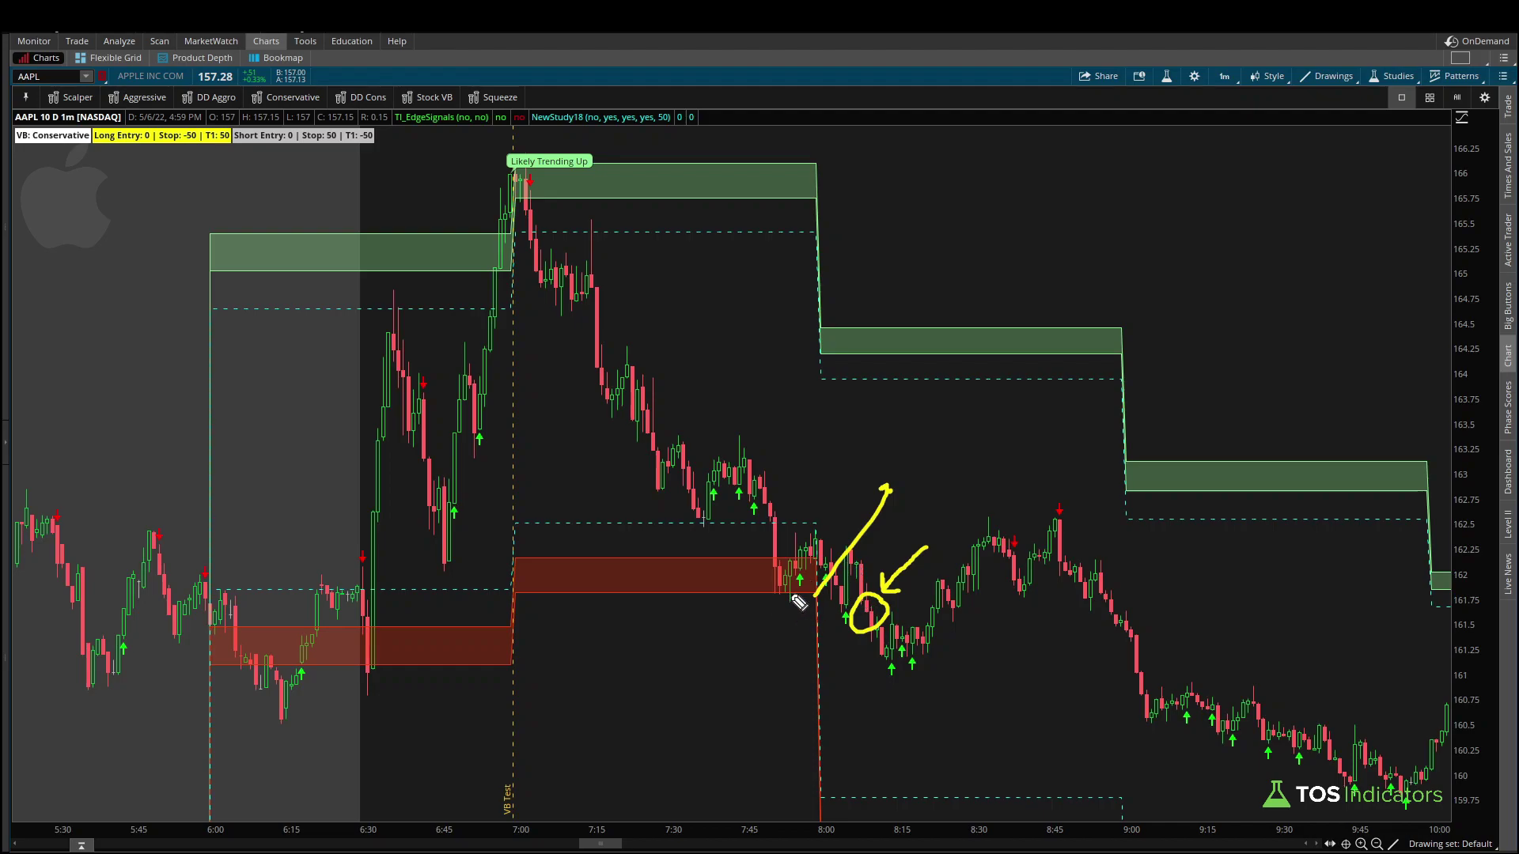
mouse_move(711, 530)
left_mouse_down()
mouse_move(740, 522)
mouse_move(748, 609)
mouse_move(692, 564)
left_mouse_up()
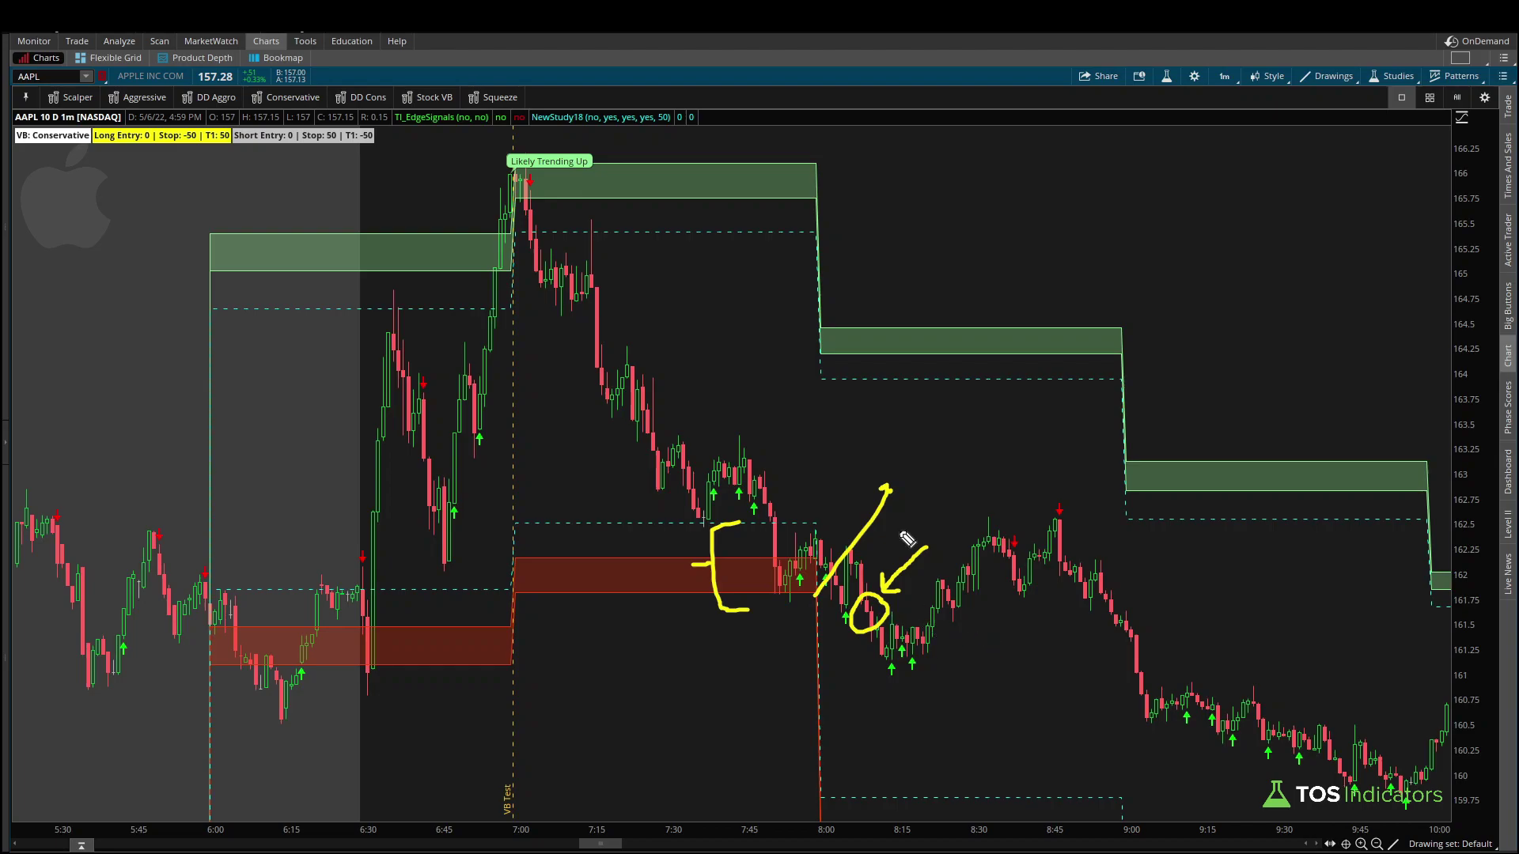
key("e")
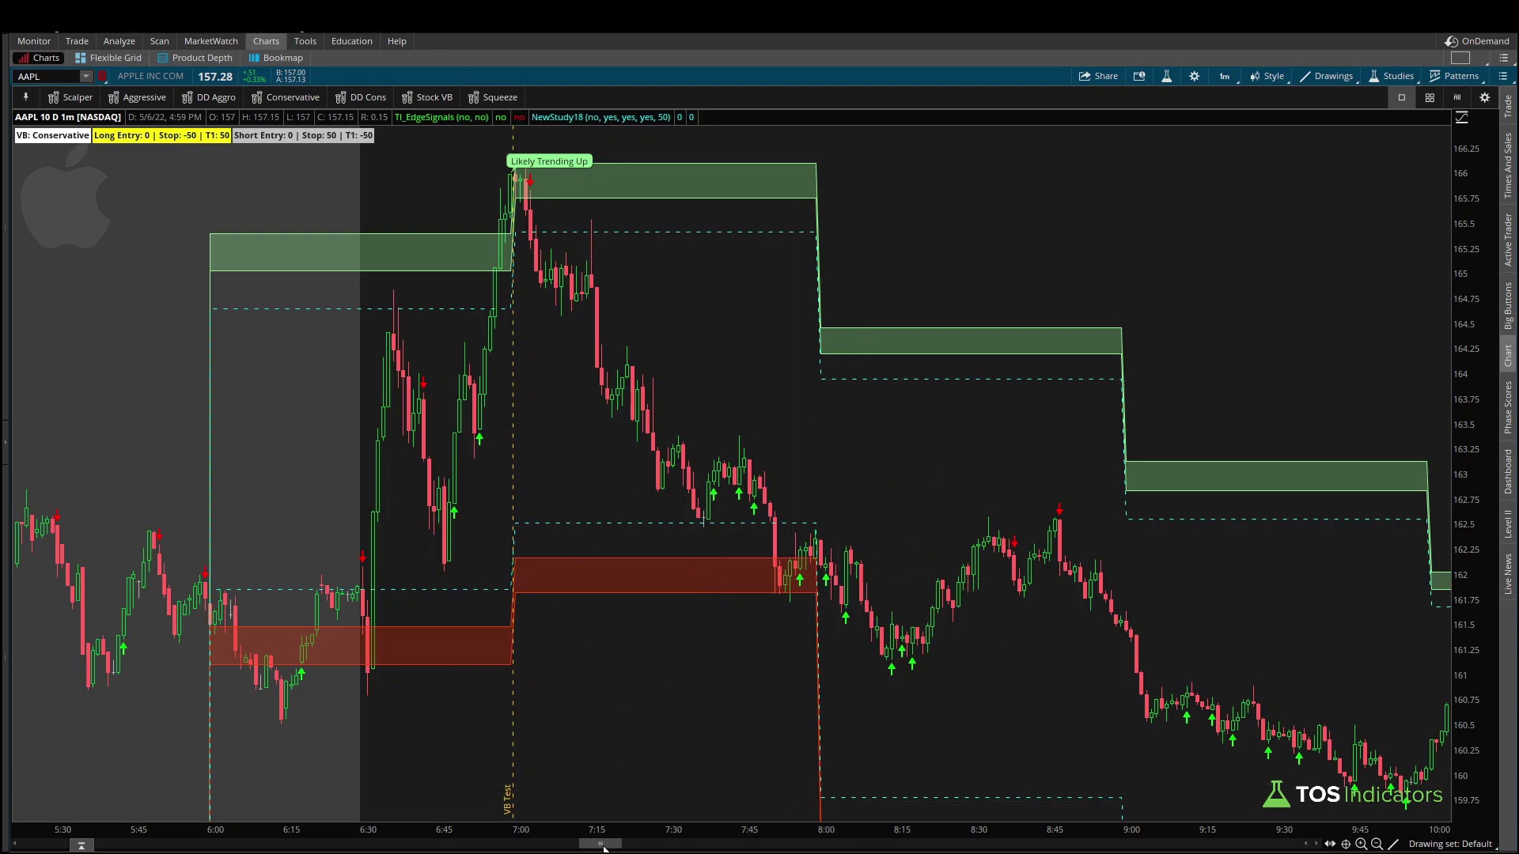
left_click_drag(608, 846, 730, 843)
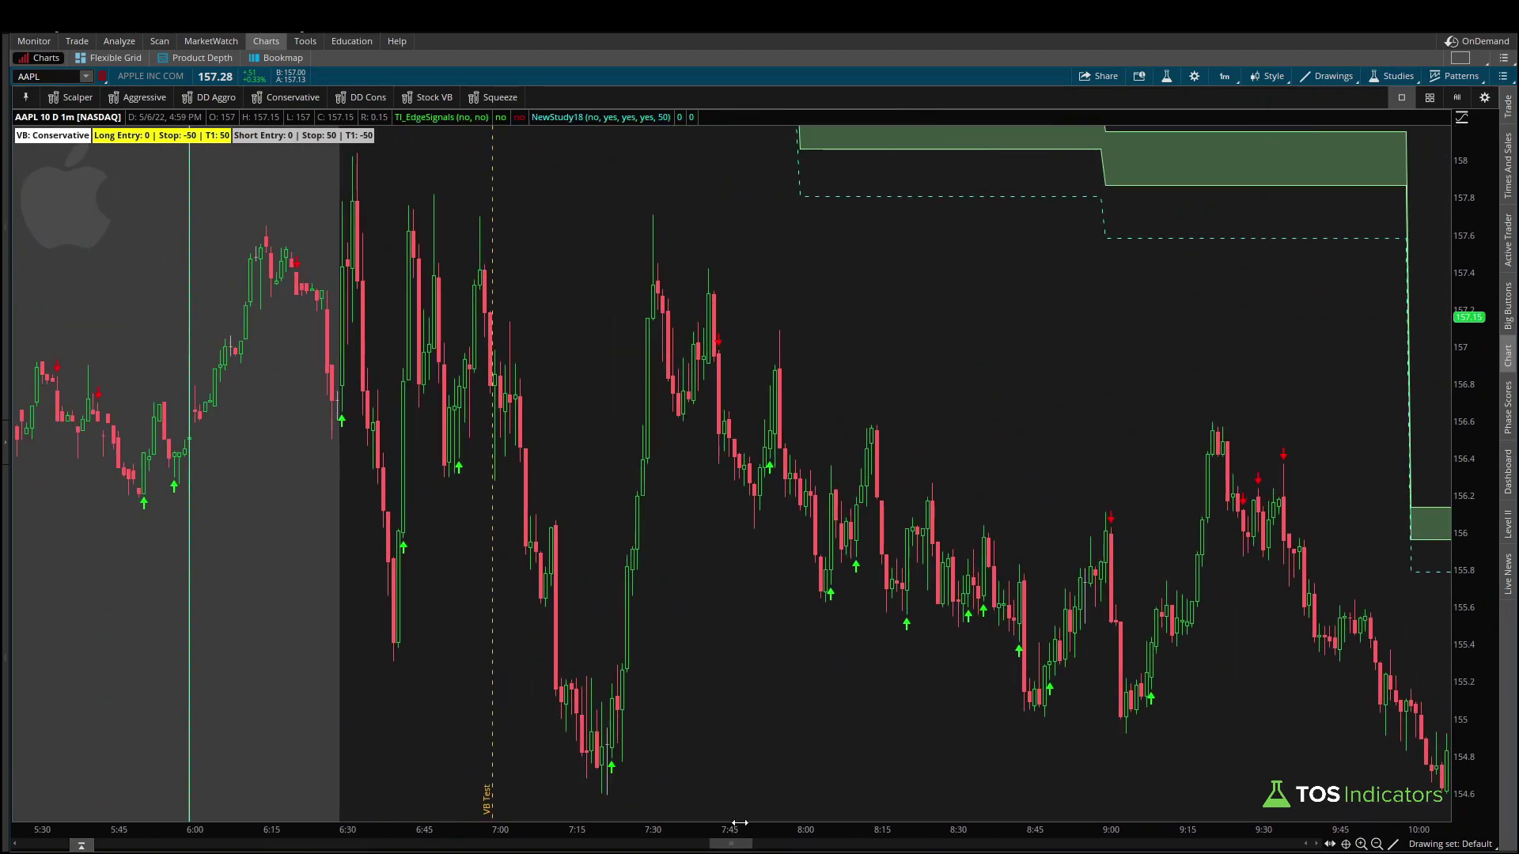
- Re-add the Aggressive Volatility Box study NewStudy17 to the chart, ordered above NewStudy18
left_click(1166, 76)
type("newst")
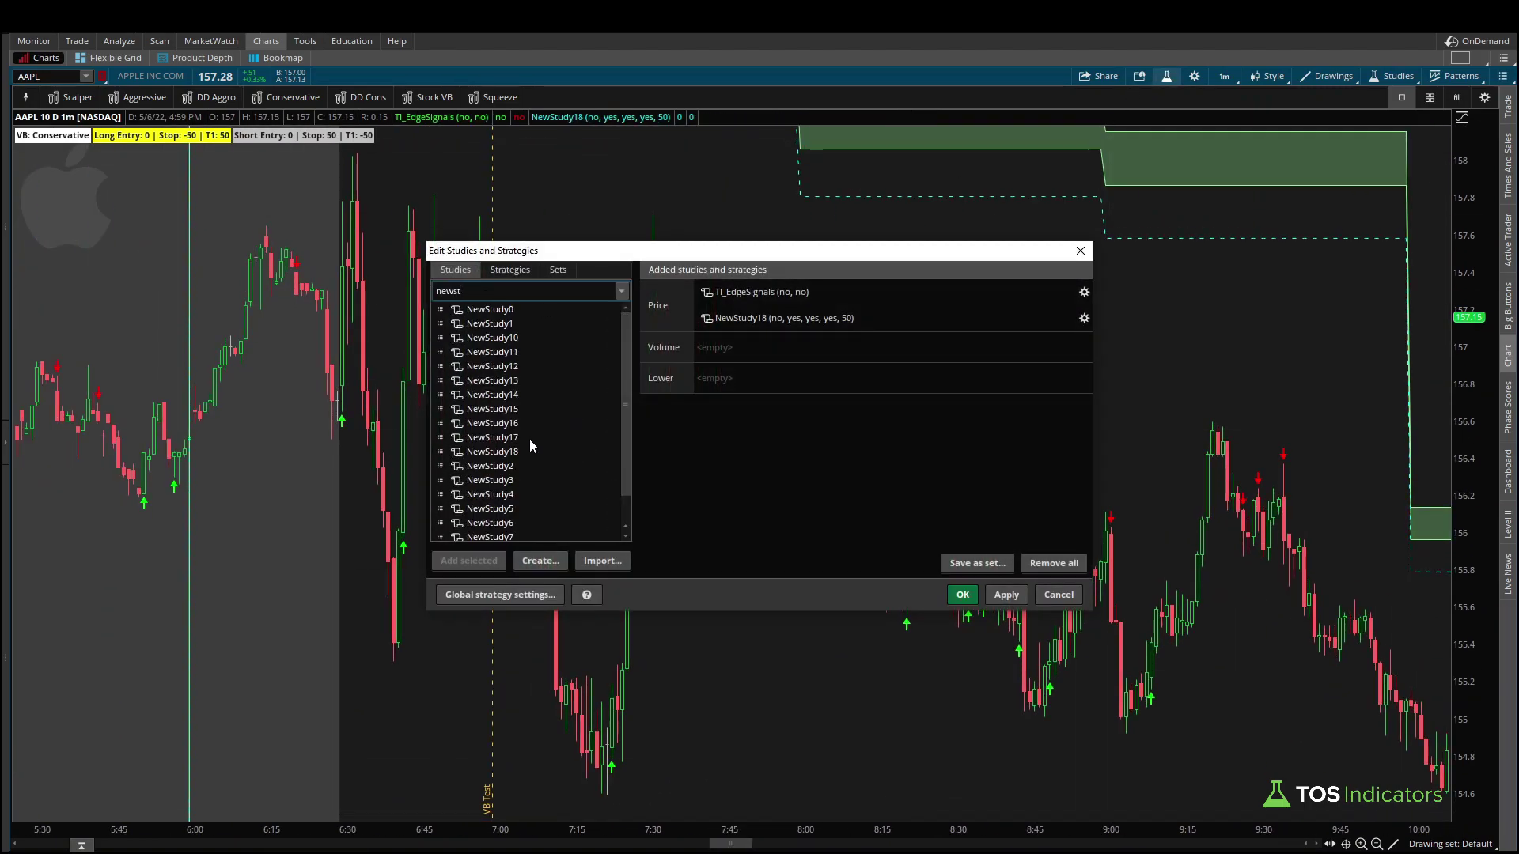
double_click(525, 437)
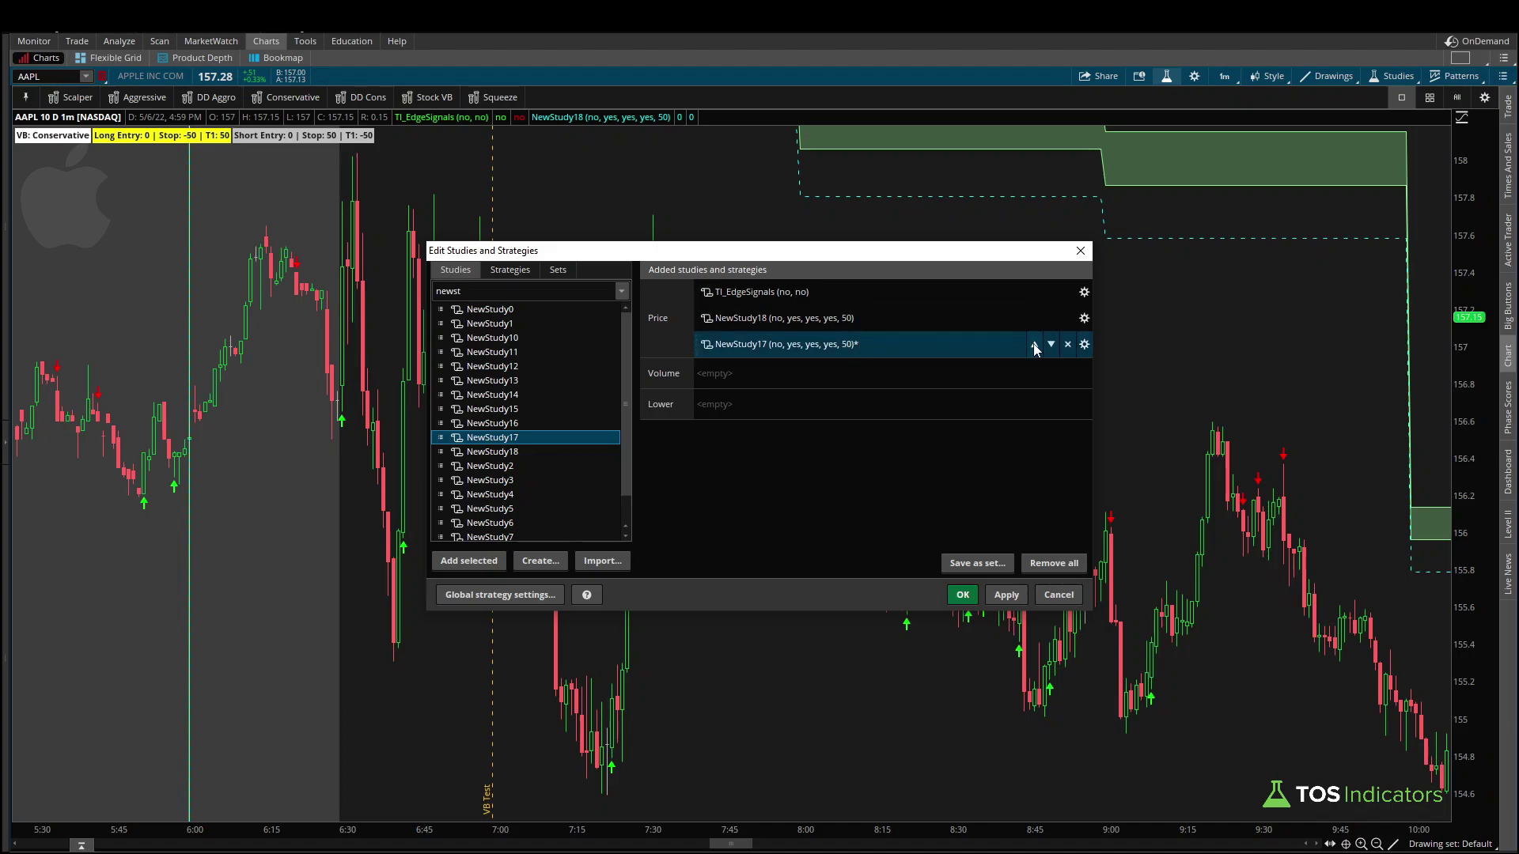
left_click(1035, 346)
left_click(963, 594)
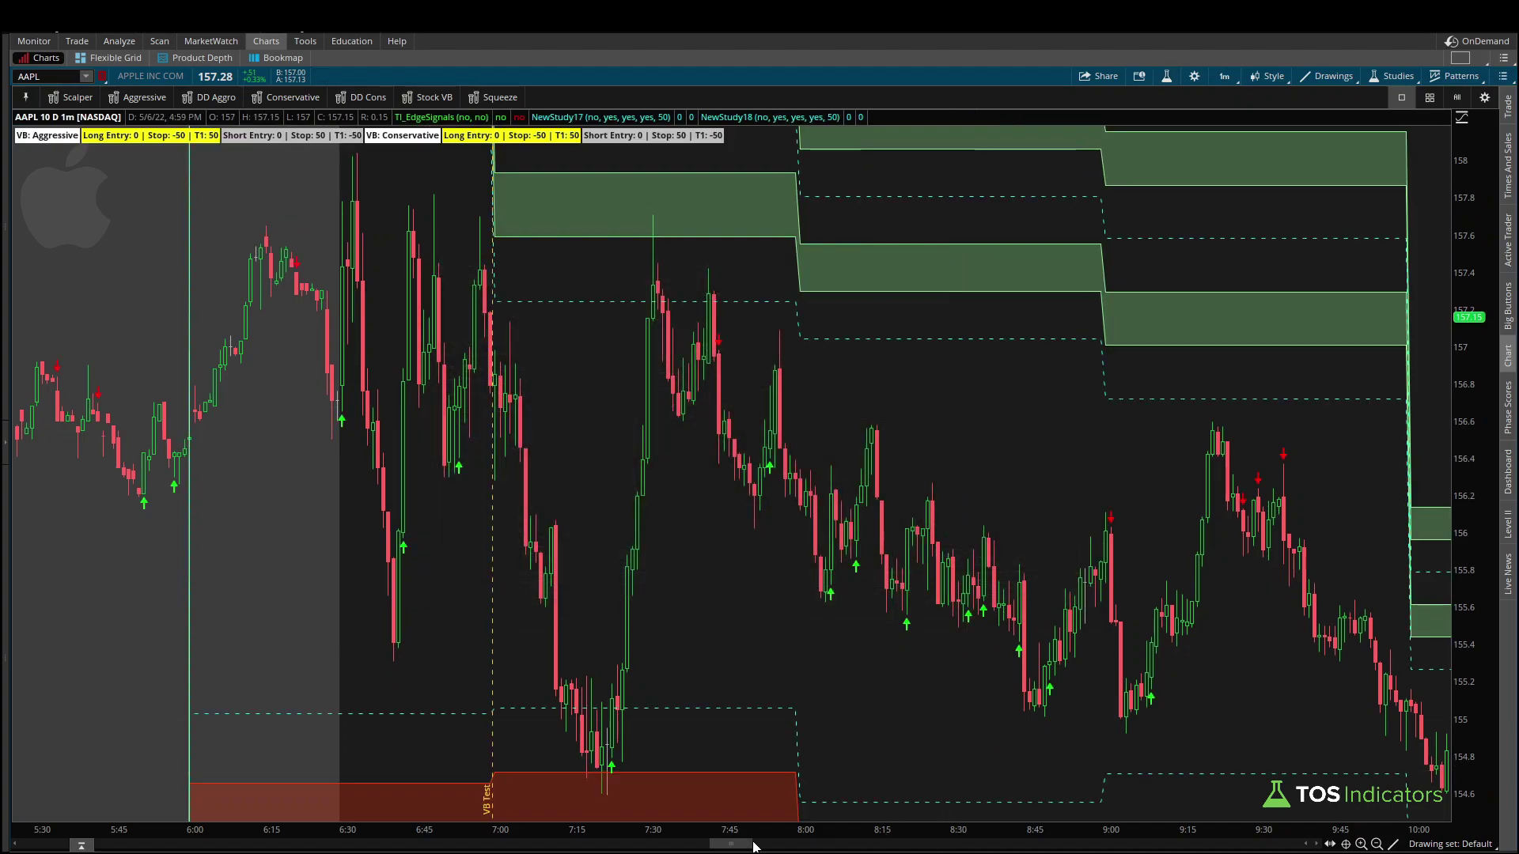
left_click_drag(753, 846, 761, 846)
- Rescale the morning chart to fit both zone sets, and sketch marks around the 7:30–7:45 reversal
left_click_drag(1459, 393, 583, 535)
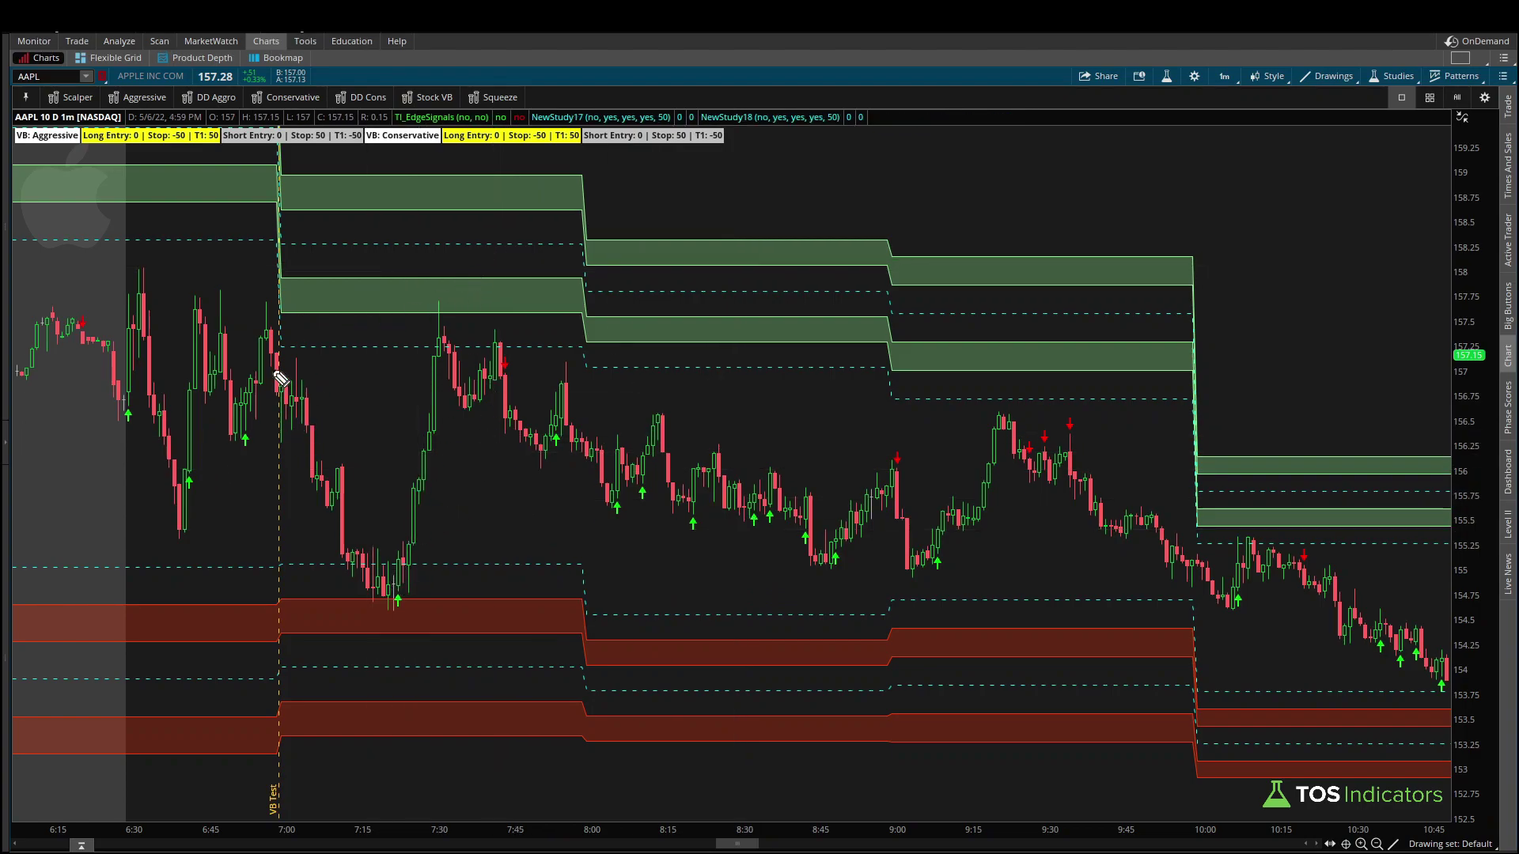
mouse_move(426, 584)
left_mouse_down()
mouse_move(390, 610)
mouse_move(436, 600)
mouse_move(424, 562)
mouse_move(405, 577)
mouse_move(444, 355)
mouse_move(517, 364)
mouse_move(496, 359)
mouse_move(502, 343)
mouse_move(441, 346)
left_mouse_up()
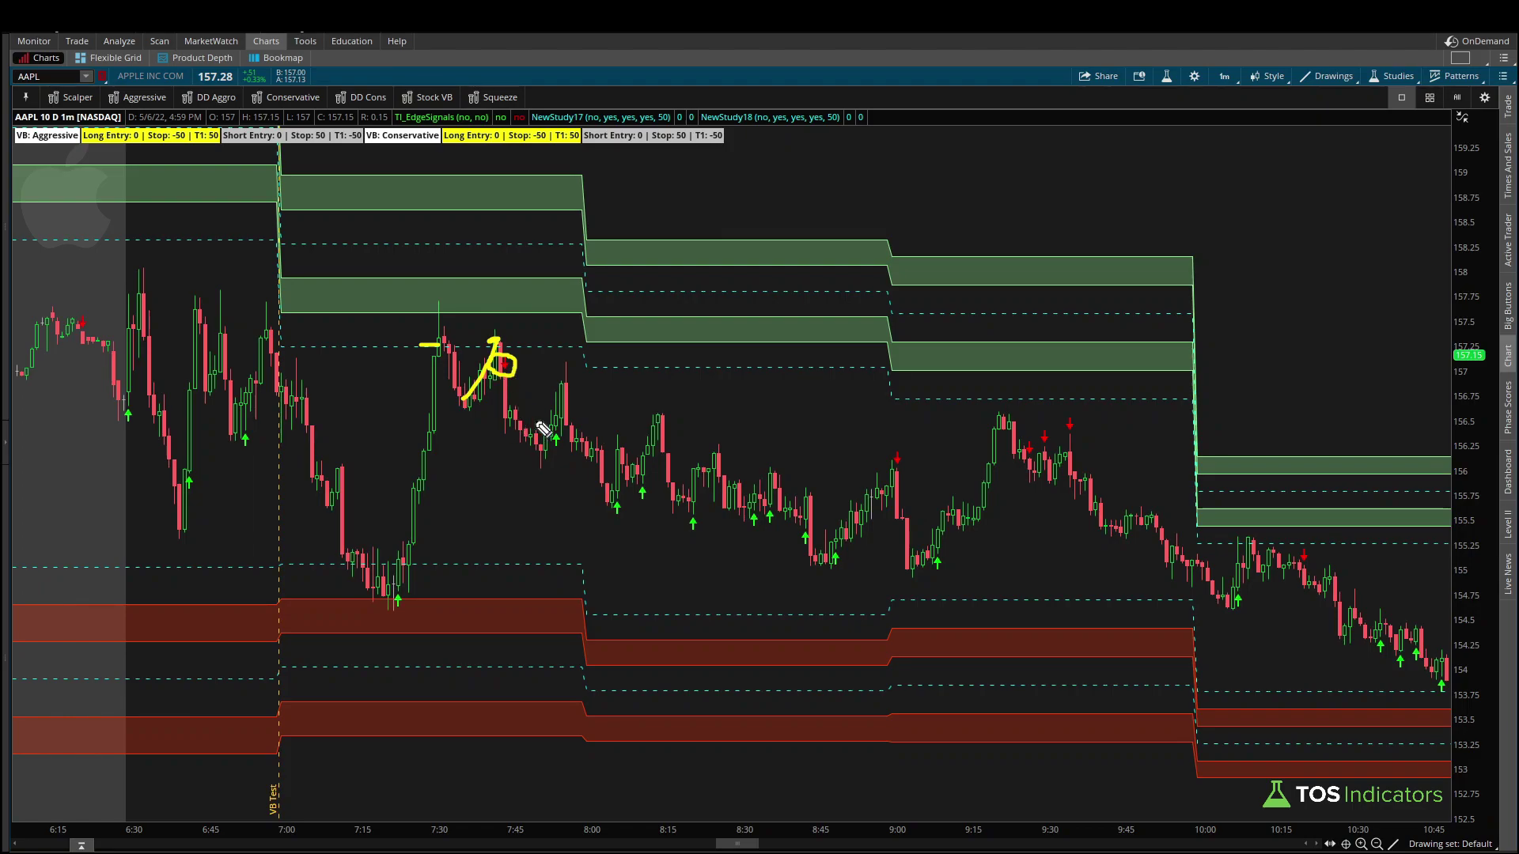
mouse_move(526, 415)
left_mouse_down()
mouse_move(784, 583)
mouse_move(755, 577)
mouse_move(798, 595)
left_mouse_up()
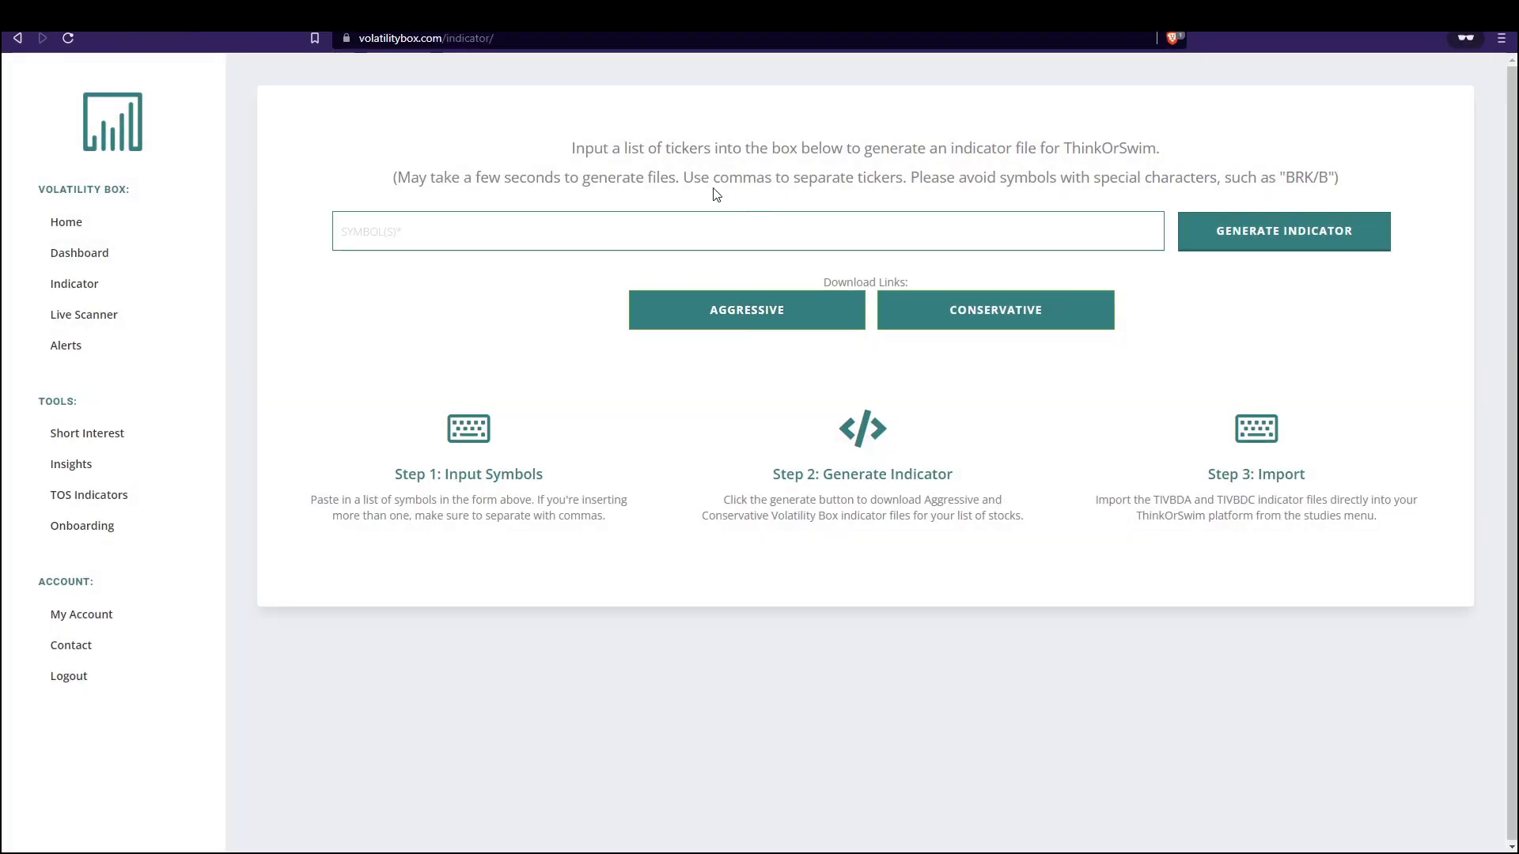
left_click(601, 231)
- Dismiss the symbol suggestions on the Volatility Box indicator generator page
key("Escape")
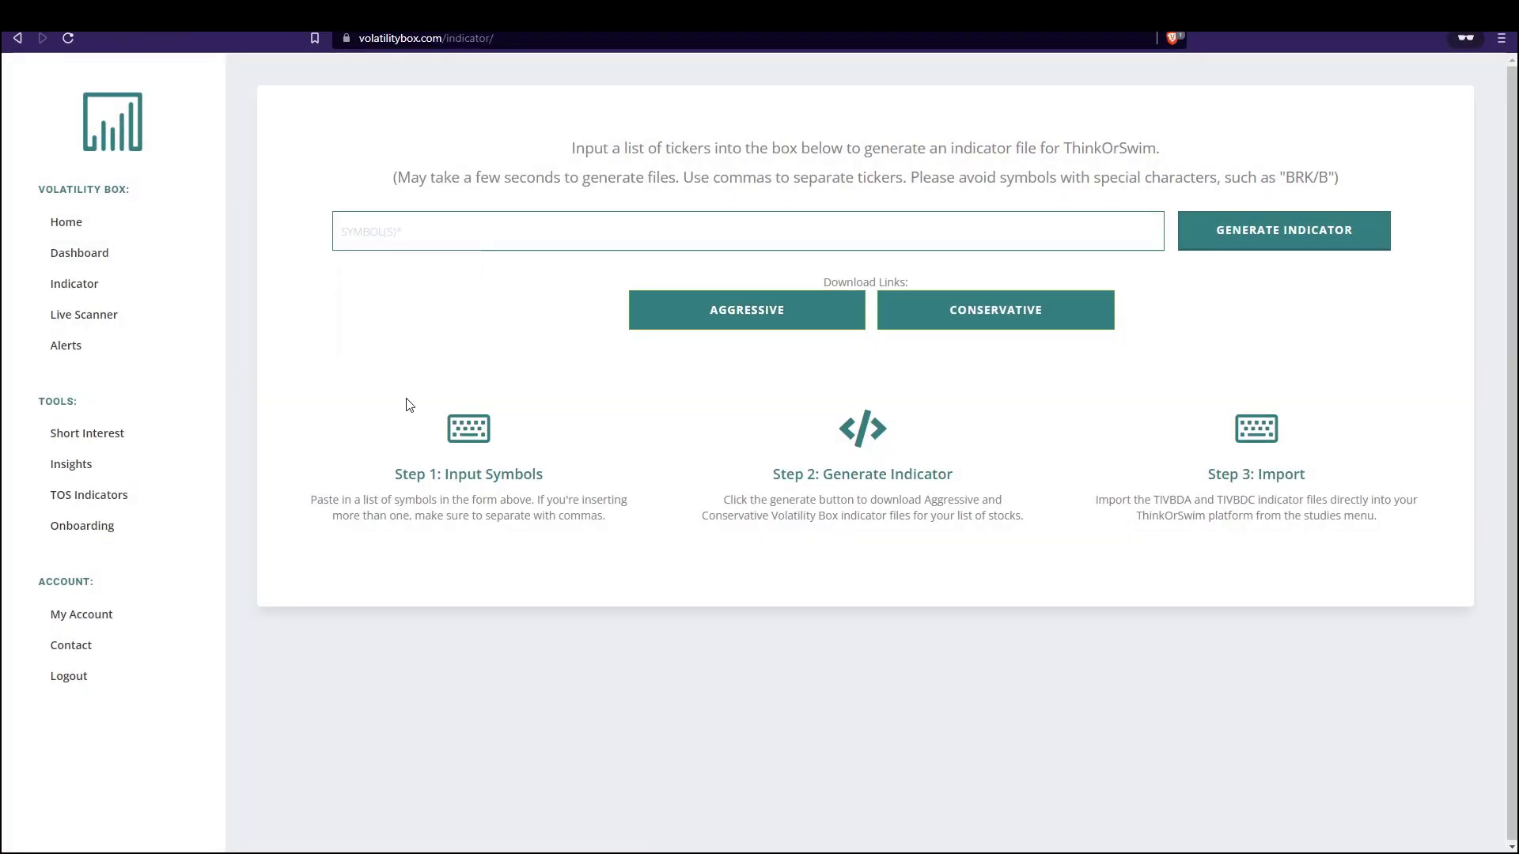